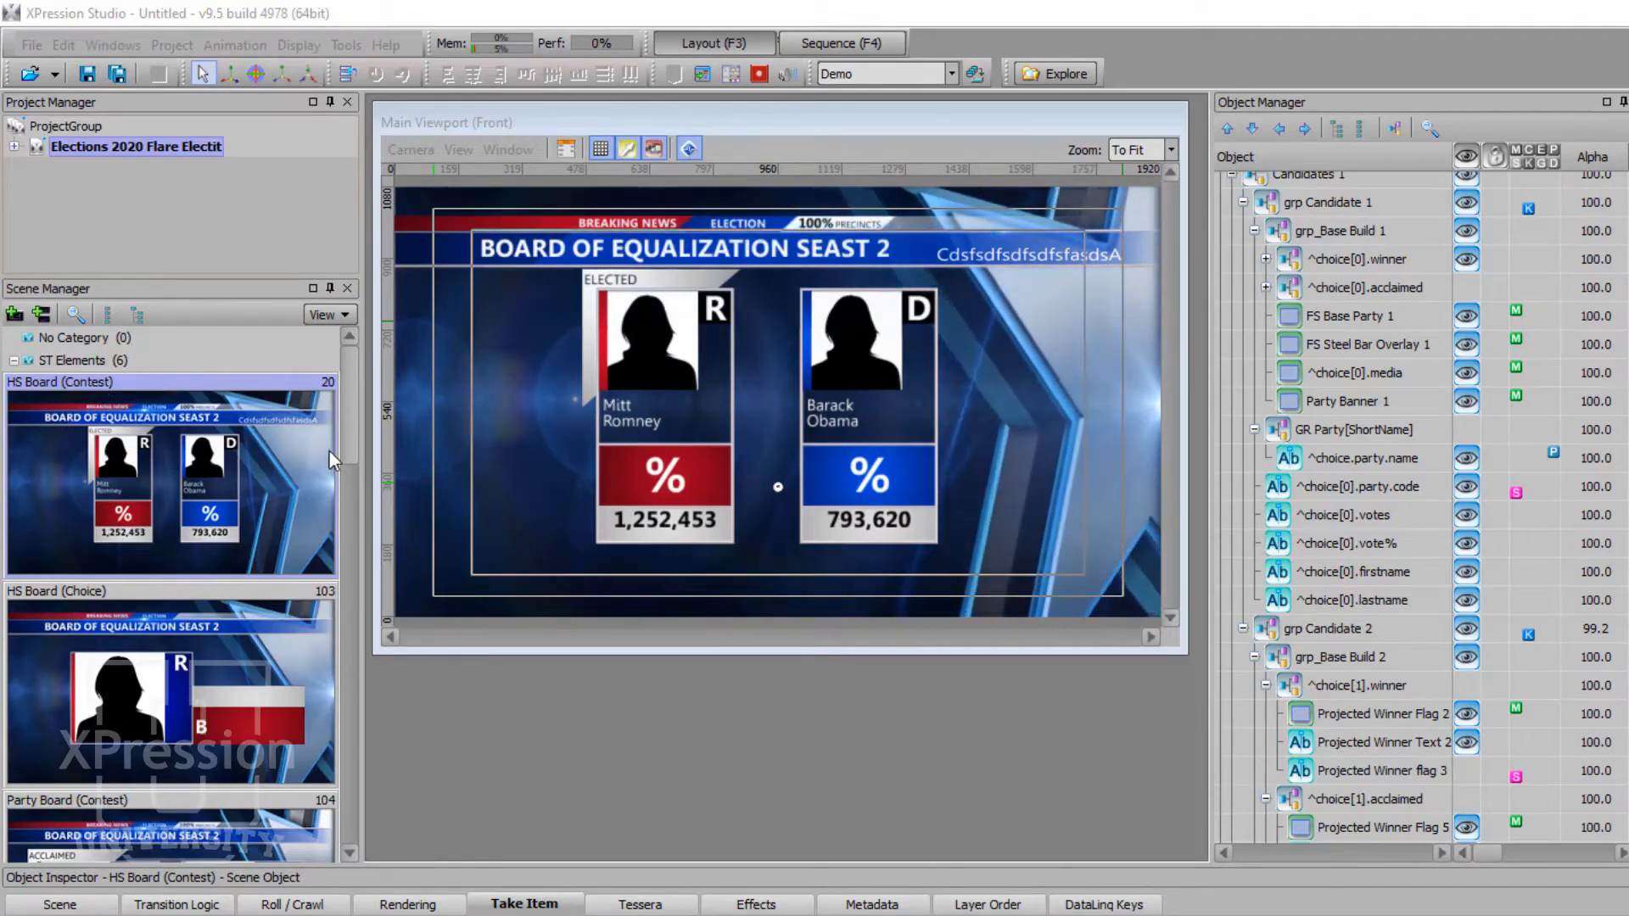
Step: Review the available election scenes and the ^choice text objects for both candidates in the HS Board (Contest) scene
{"action": "left_click_drag", "start_coordinate": [351, 436], "coordinate": [343, 550]}
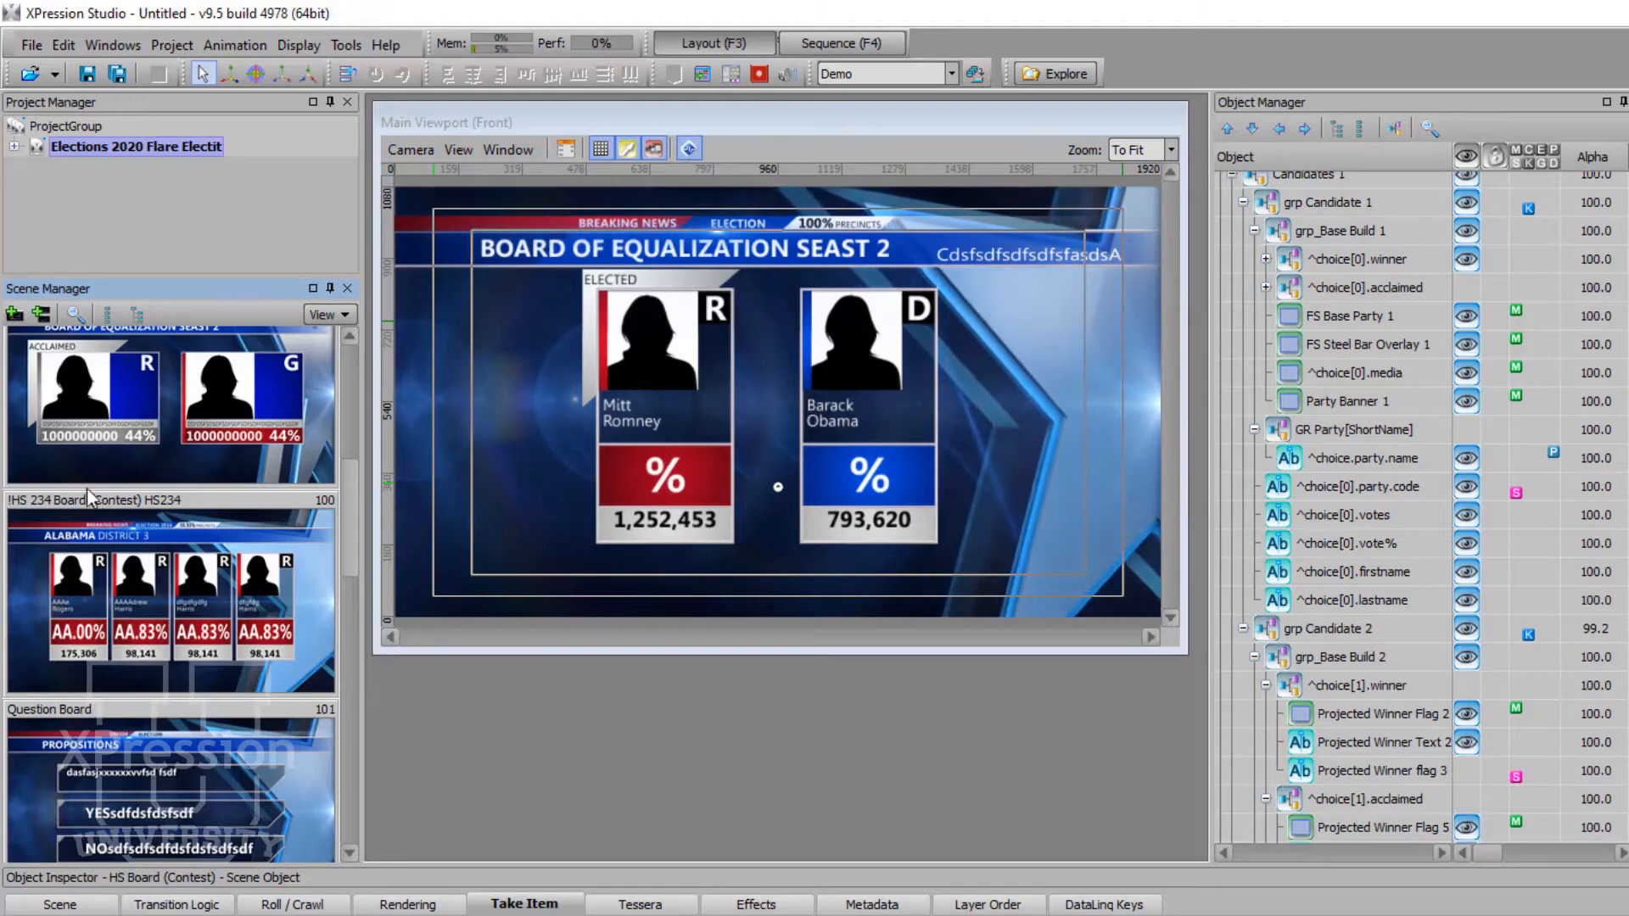
{"action": "left_click_drag", "start_coordinate": [353, 560], "coordinate": [350, 426]}
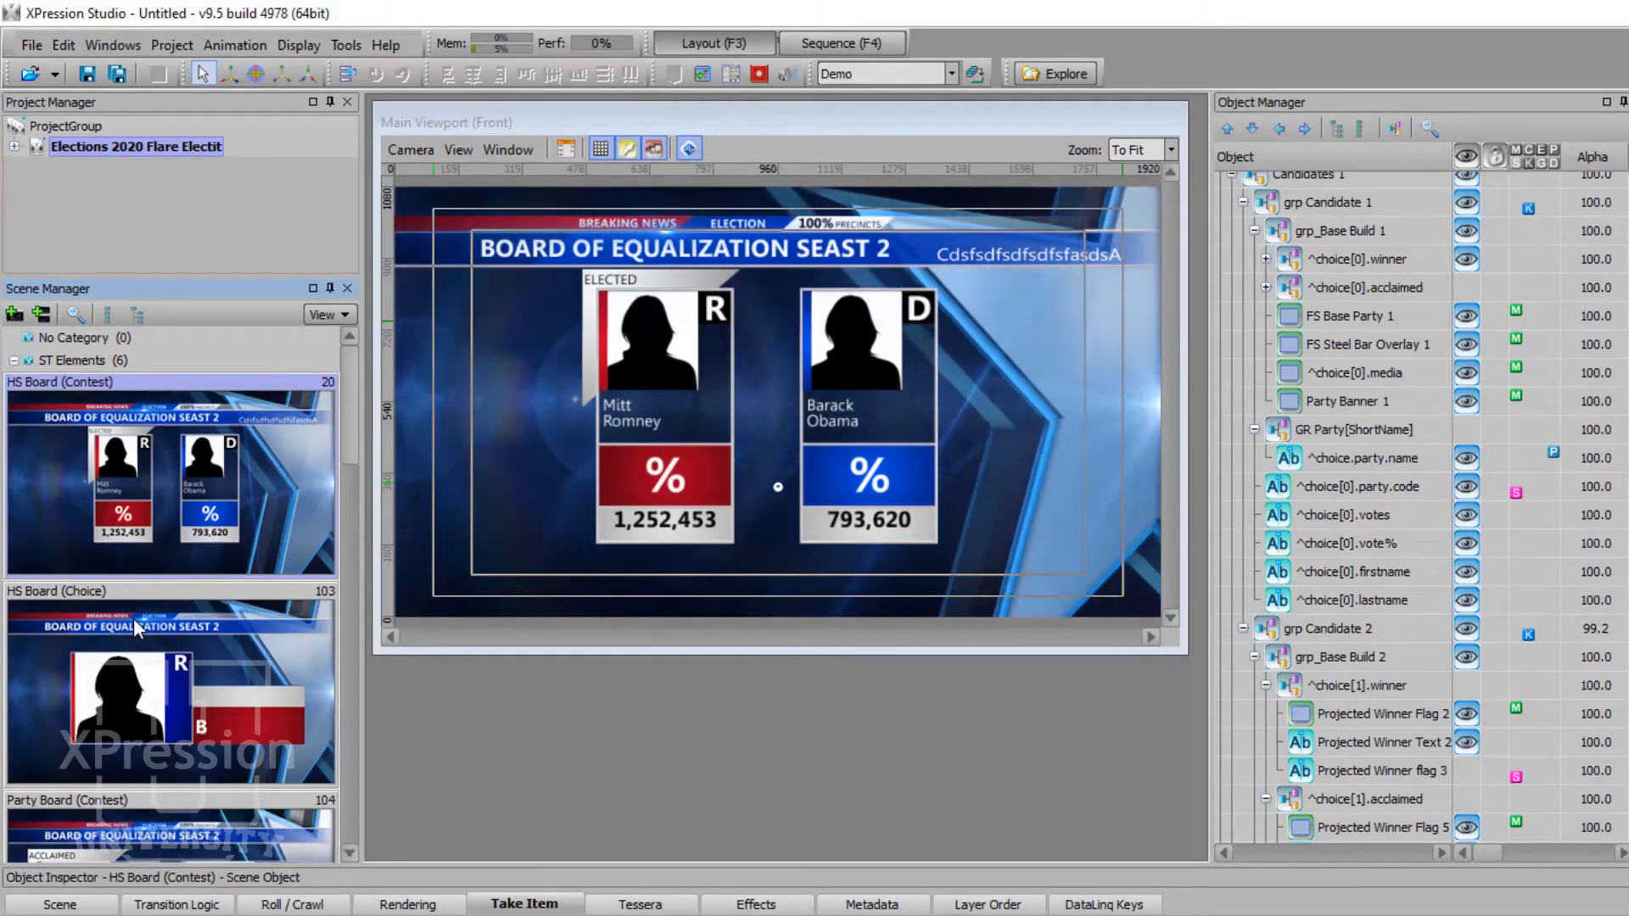
{"action": "left_click", "coordinate": [1352, 490]}
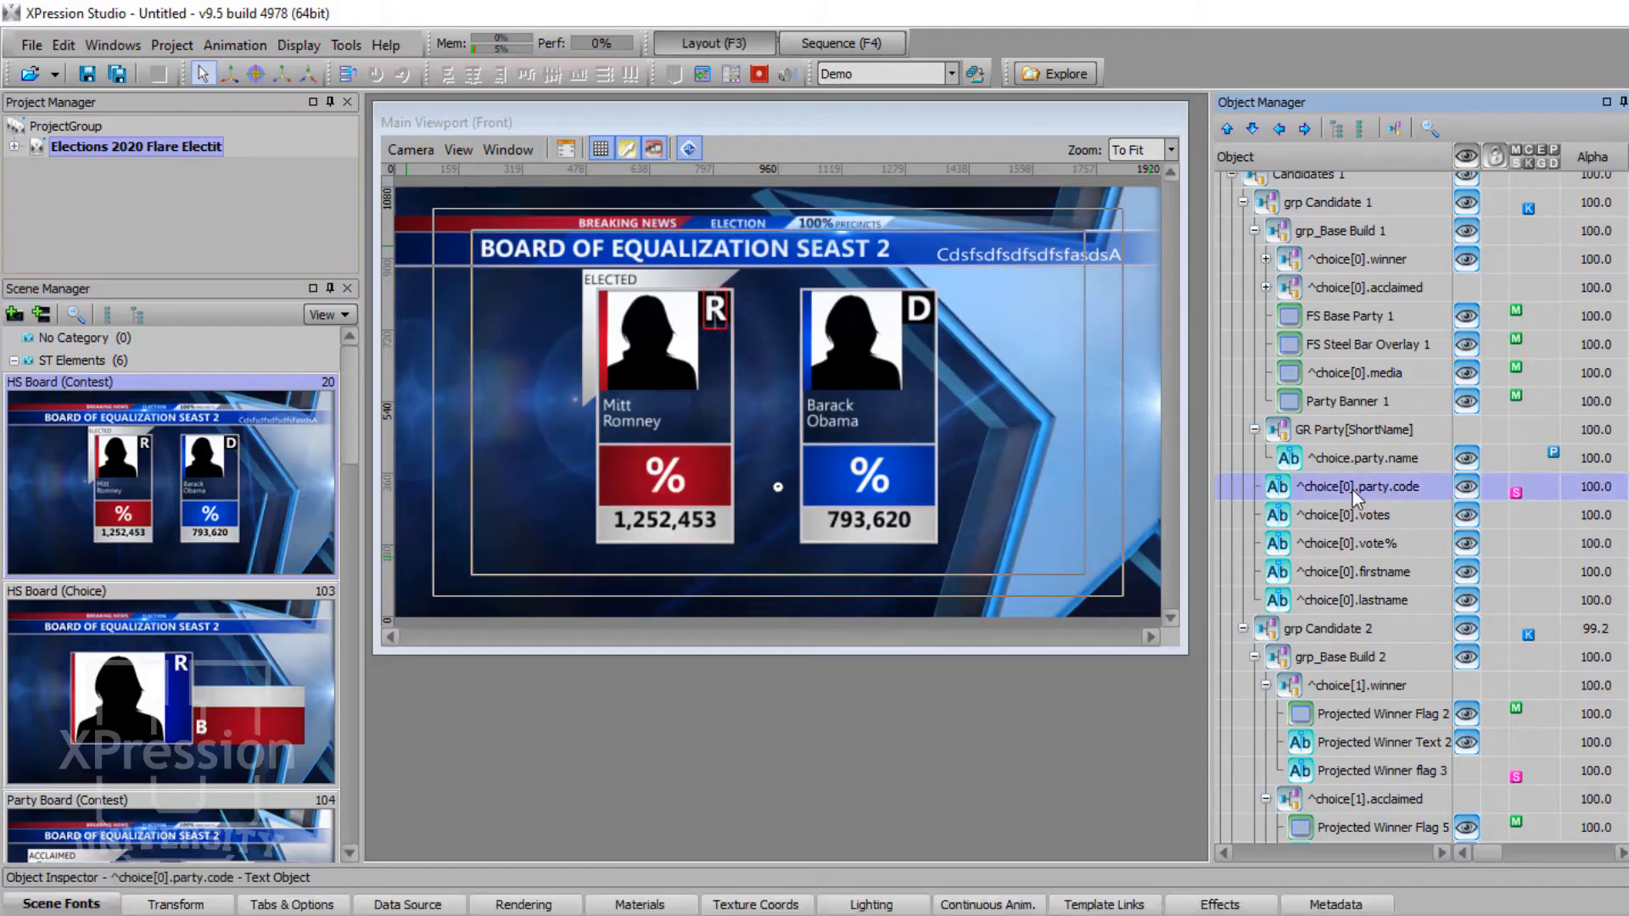
{"action": "left_click", "coordinate": [1380, 600], "text": "shift"}
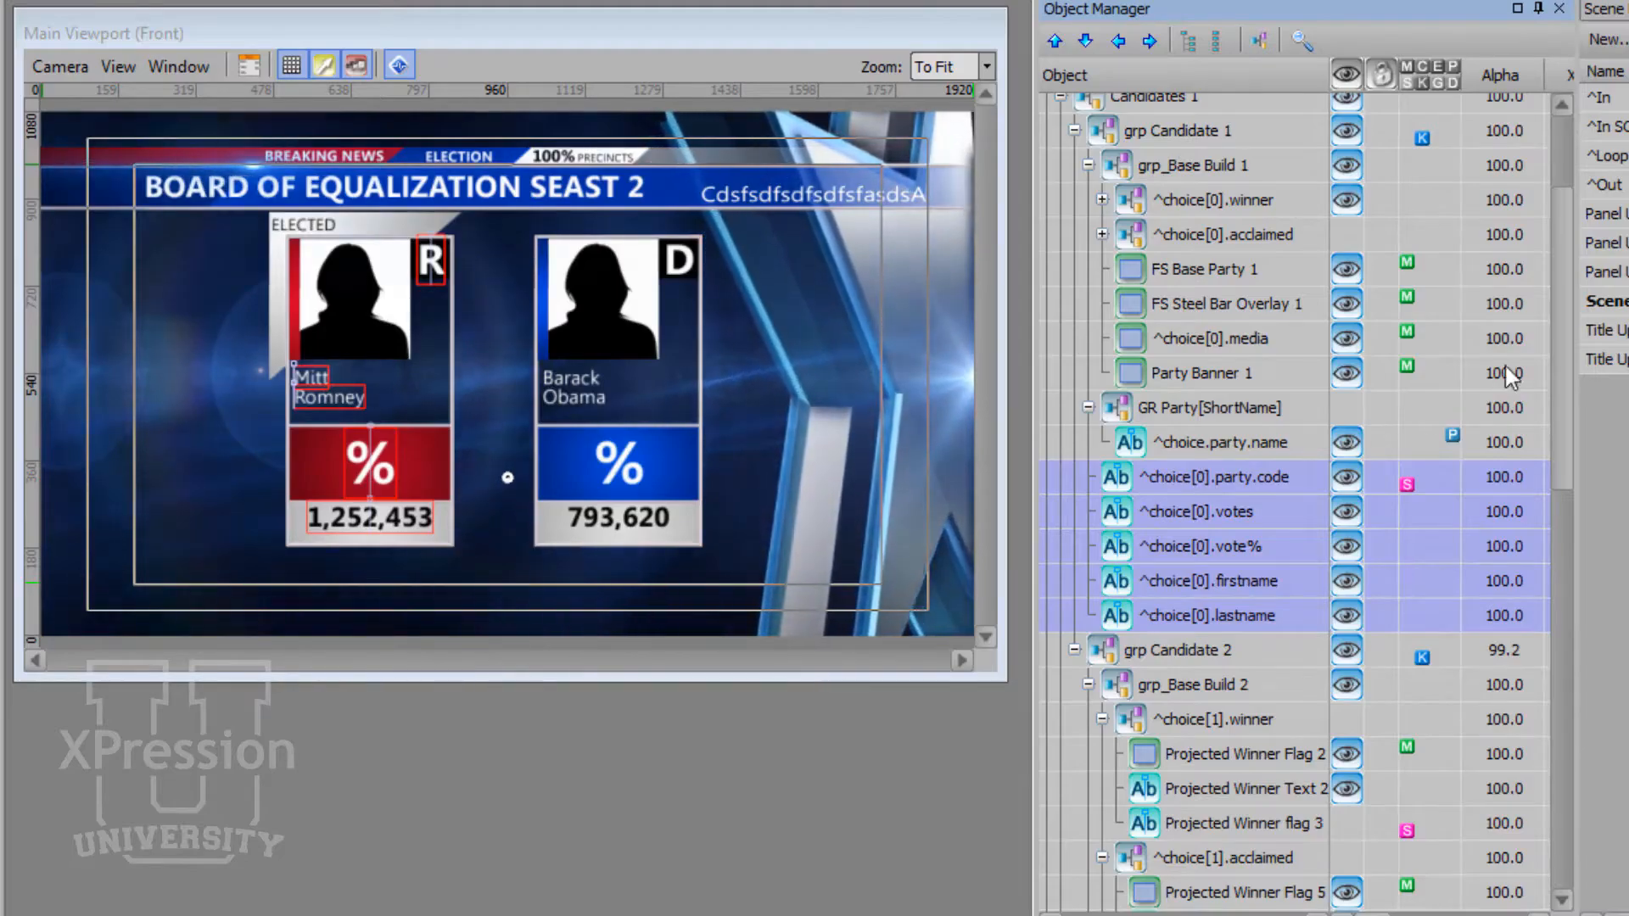
{"action": "left_click_drag", "start_coordinate": [1563, 393], "coordinate": [1575, 590]}
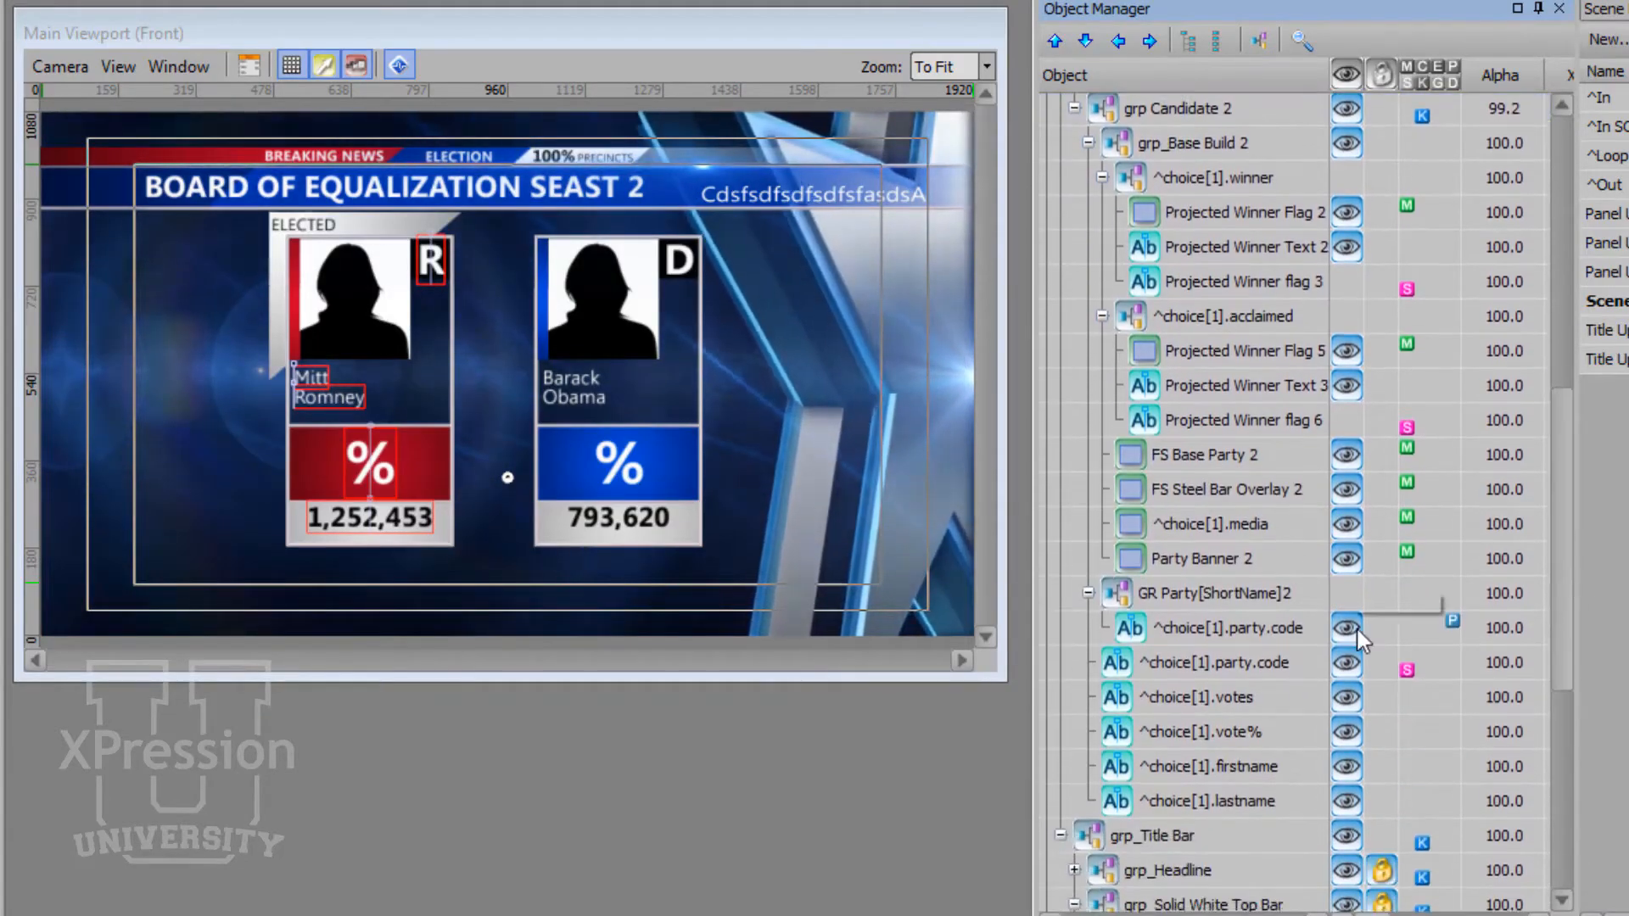
{"action": "left_click", "coordinate": [1240, 672]}
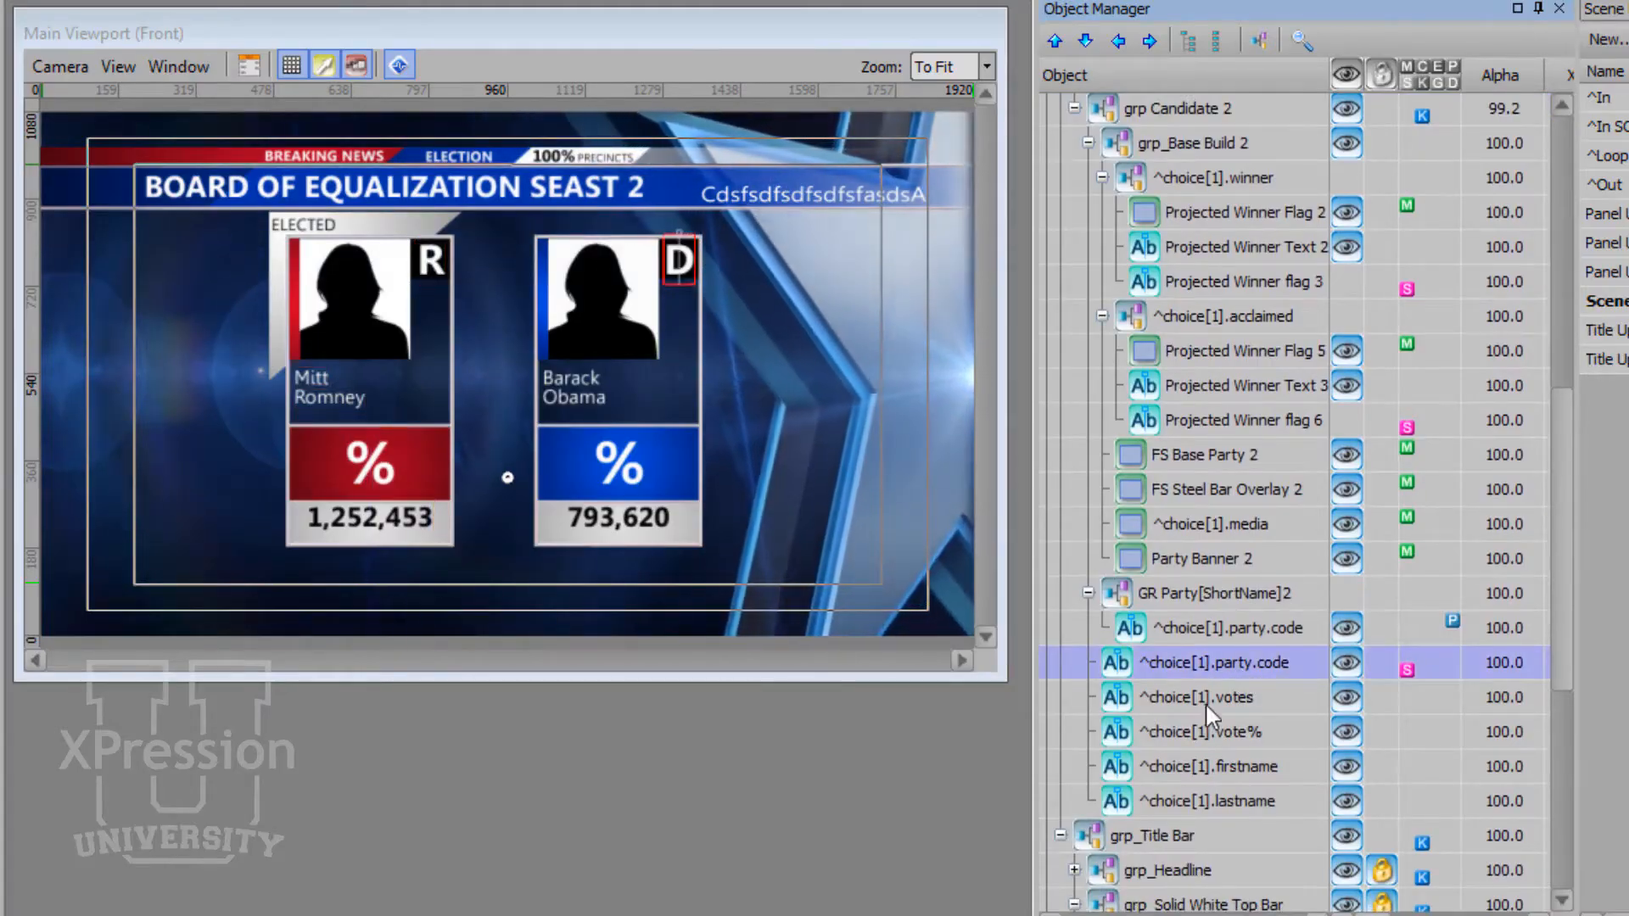
{"action": "left_click_drag", "start_coordinate": [1565, 624], "coordinate": [1570, 476]}
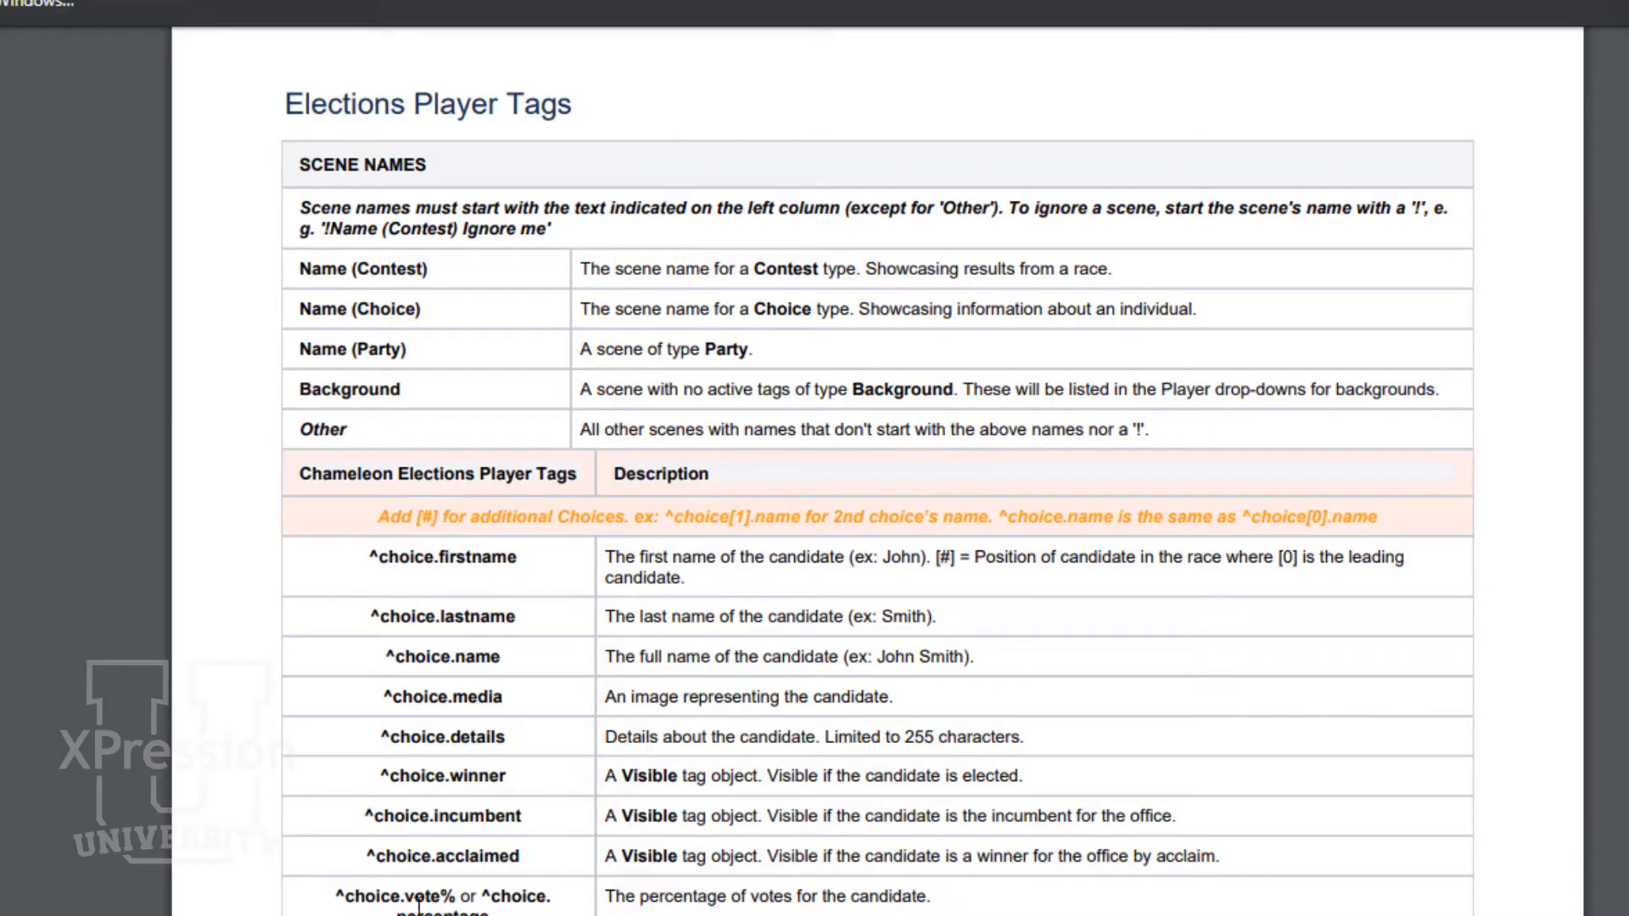
Step: Switch to the Elections Player Tags document and read the scene naming rules and the choice, party and office tag descriptions
{"action": "scroll", "coordinate": [757, 553], "scroll_direction": "down", "scroll_amount": 3}
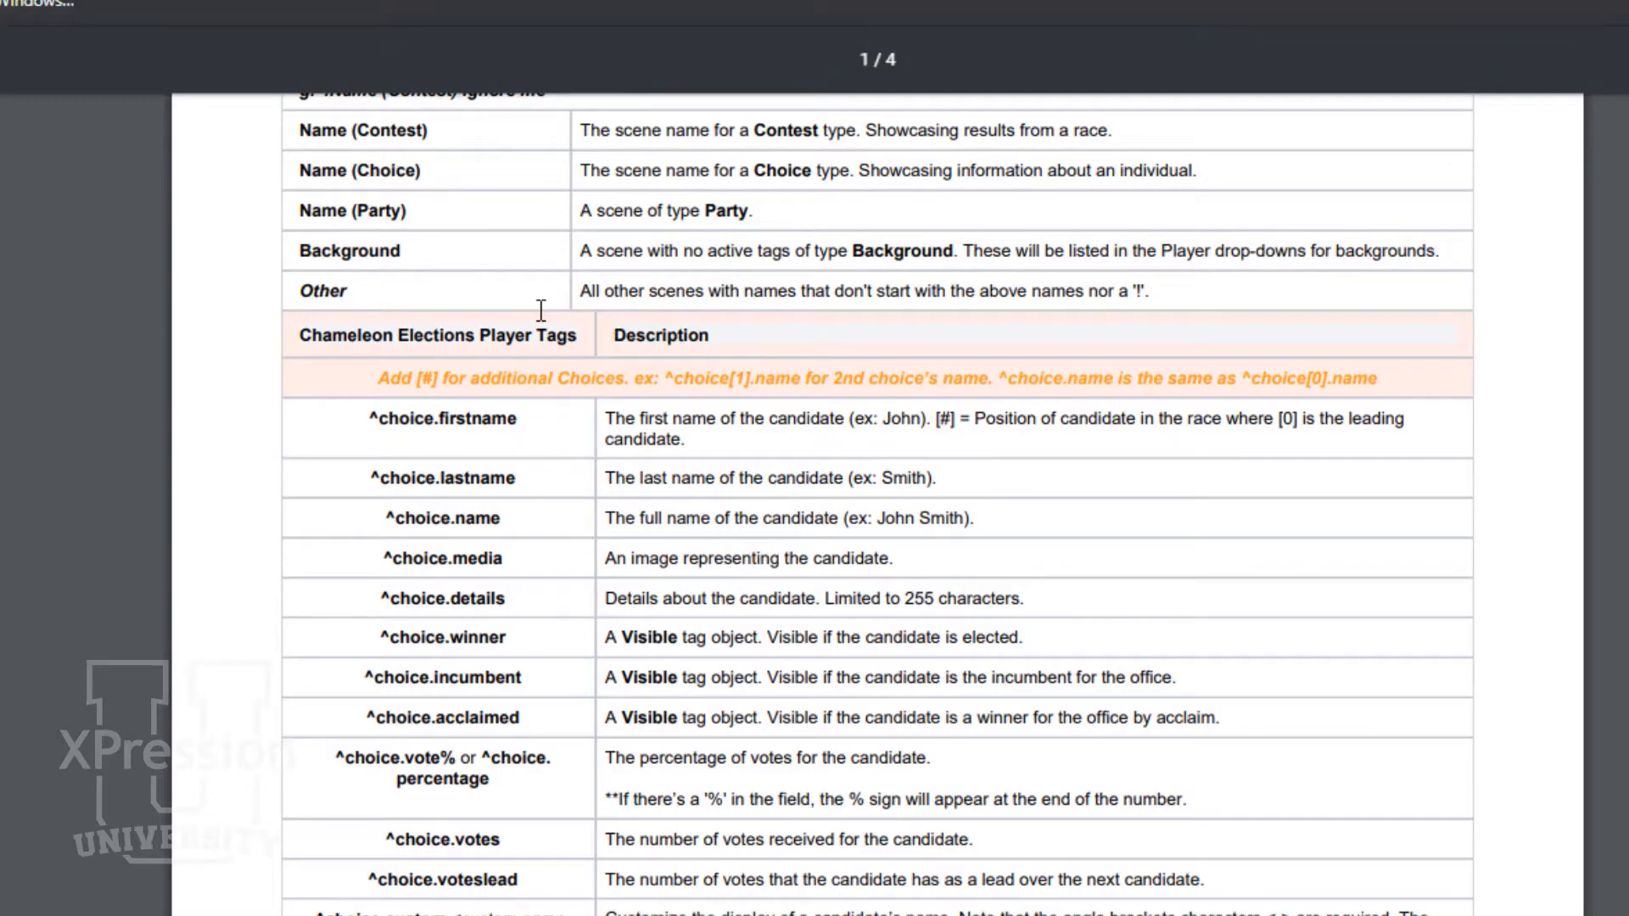
{"action": "left_click_drag", "start_coordinate": [299, 129], "coordinate": [447, 132]}
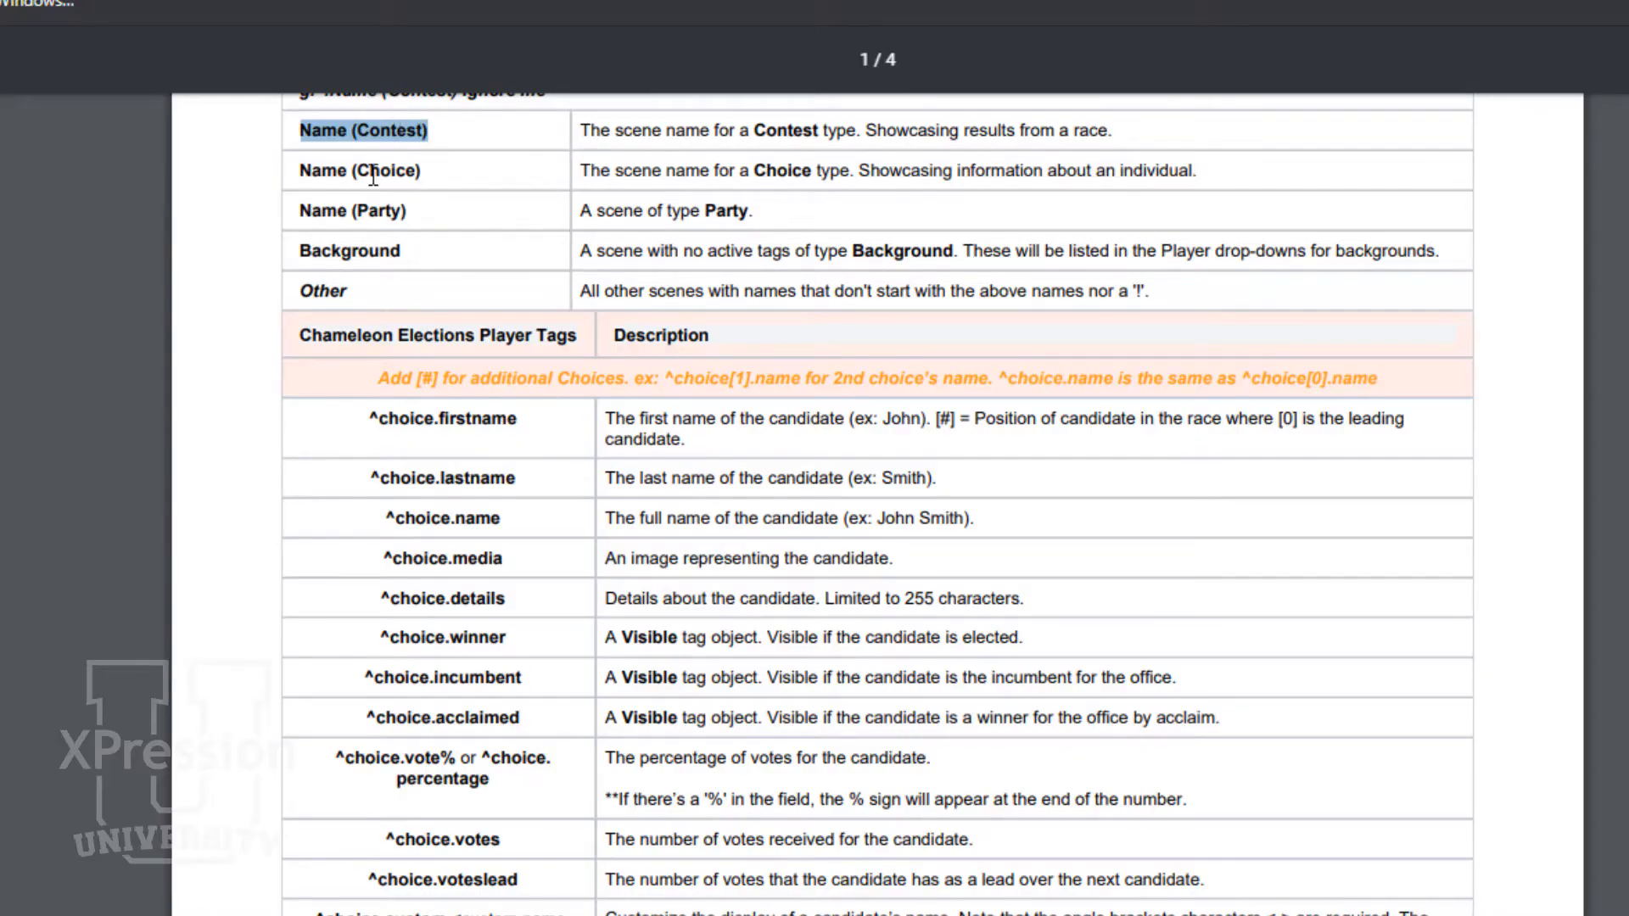
{"action": "left_click", "coordinate": [336, 126]}
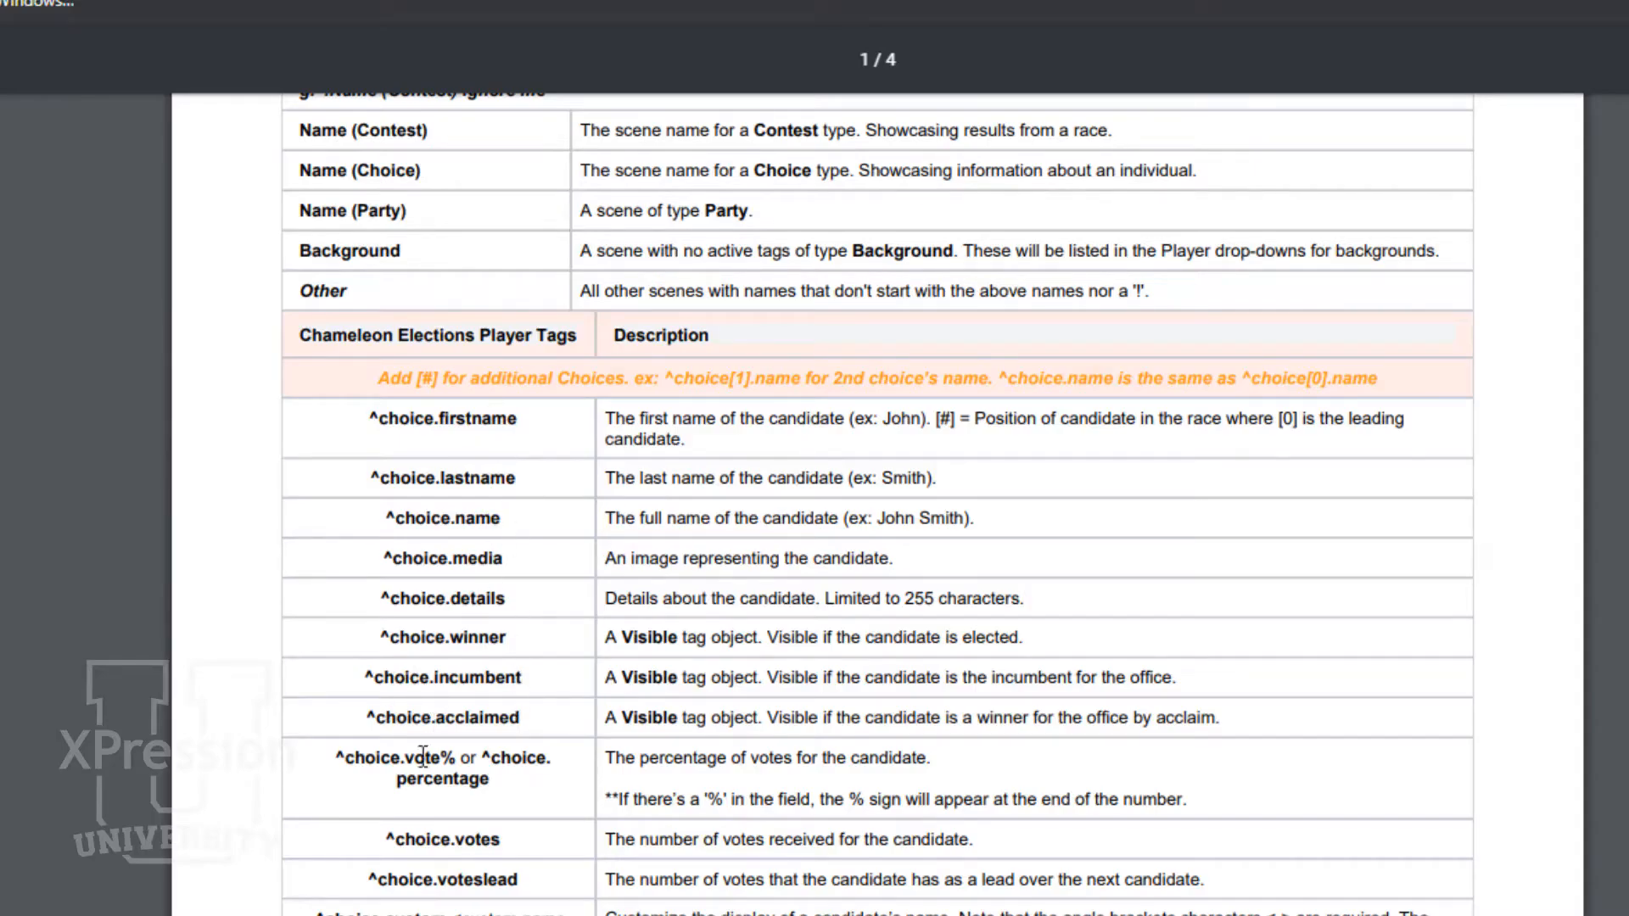
{"action": "scroll", "coordinate": [515, 638], "scroll_direction": "down", "scroll_amount": 12}
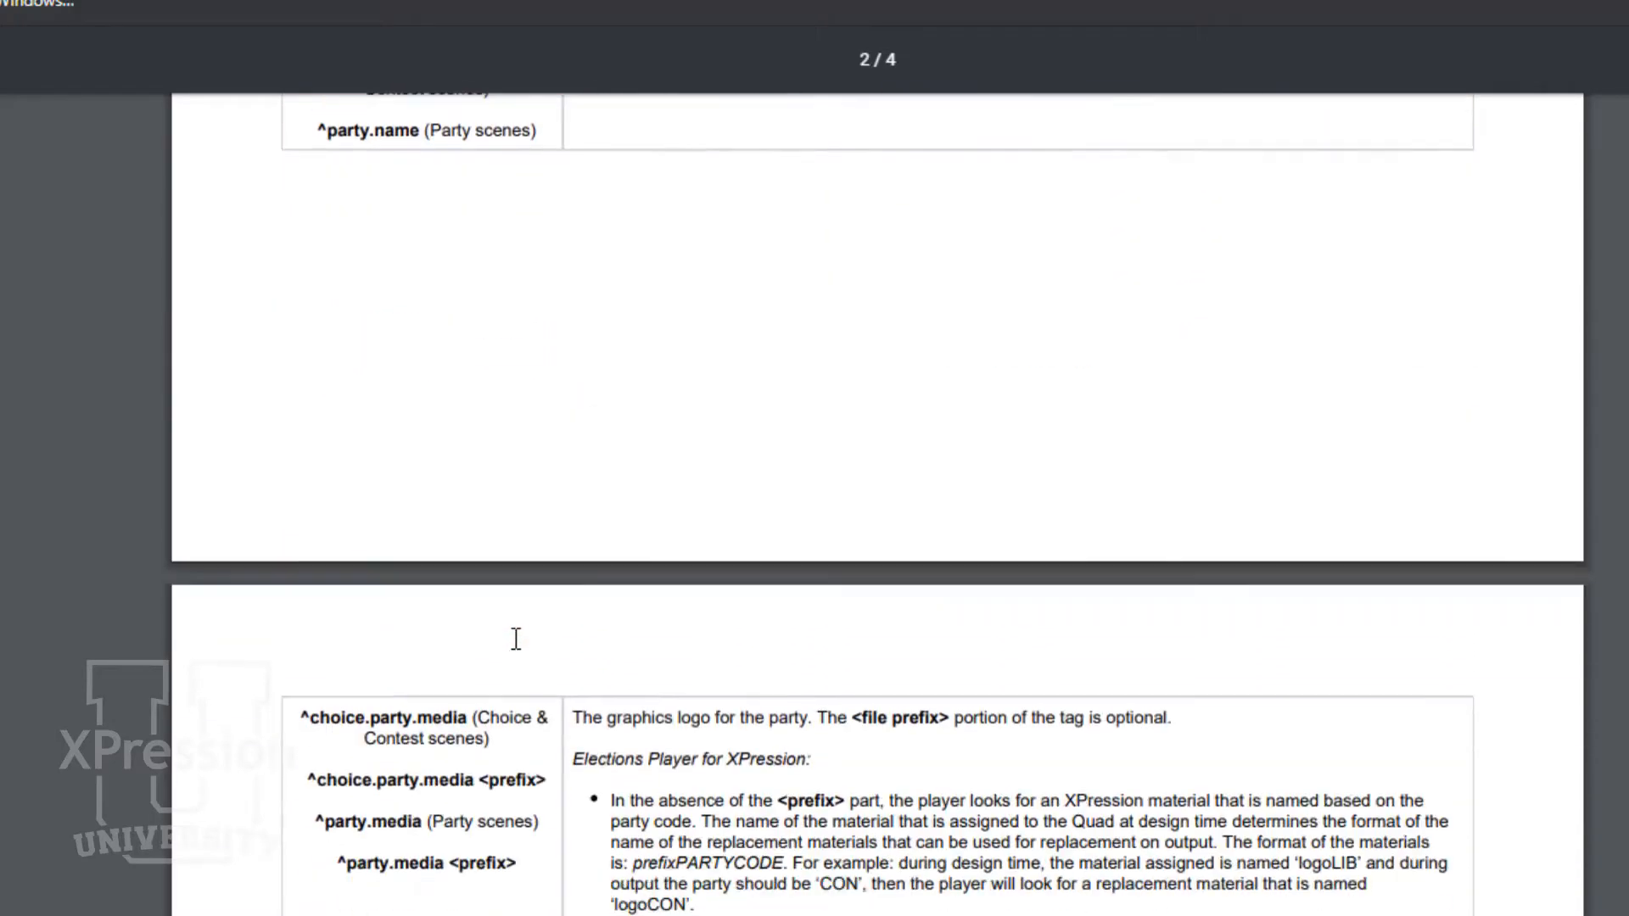
{"action": "scroll", "coordinate": [515, 638], "scroll_direction": "down", "scroll_amount": 10}
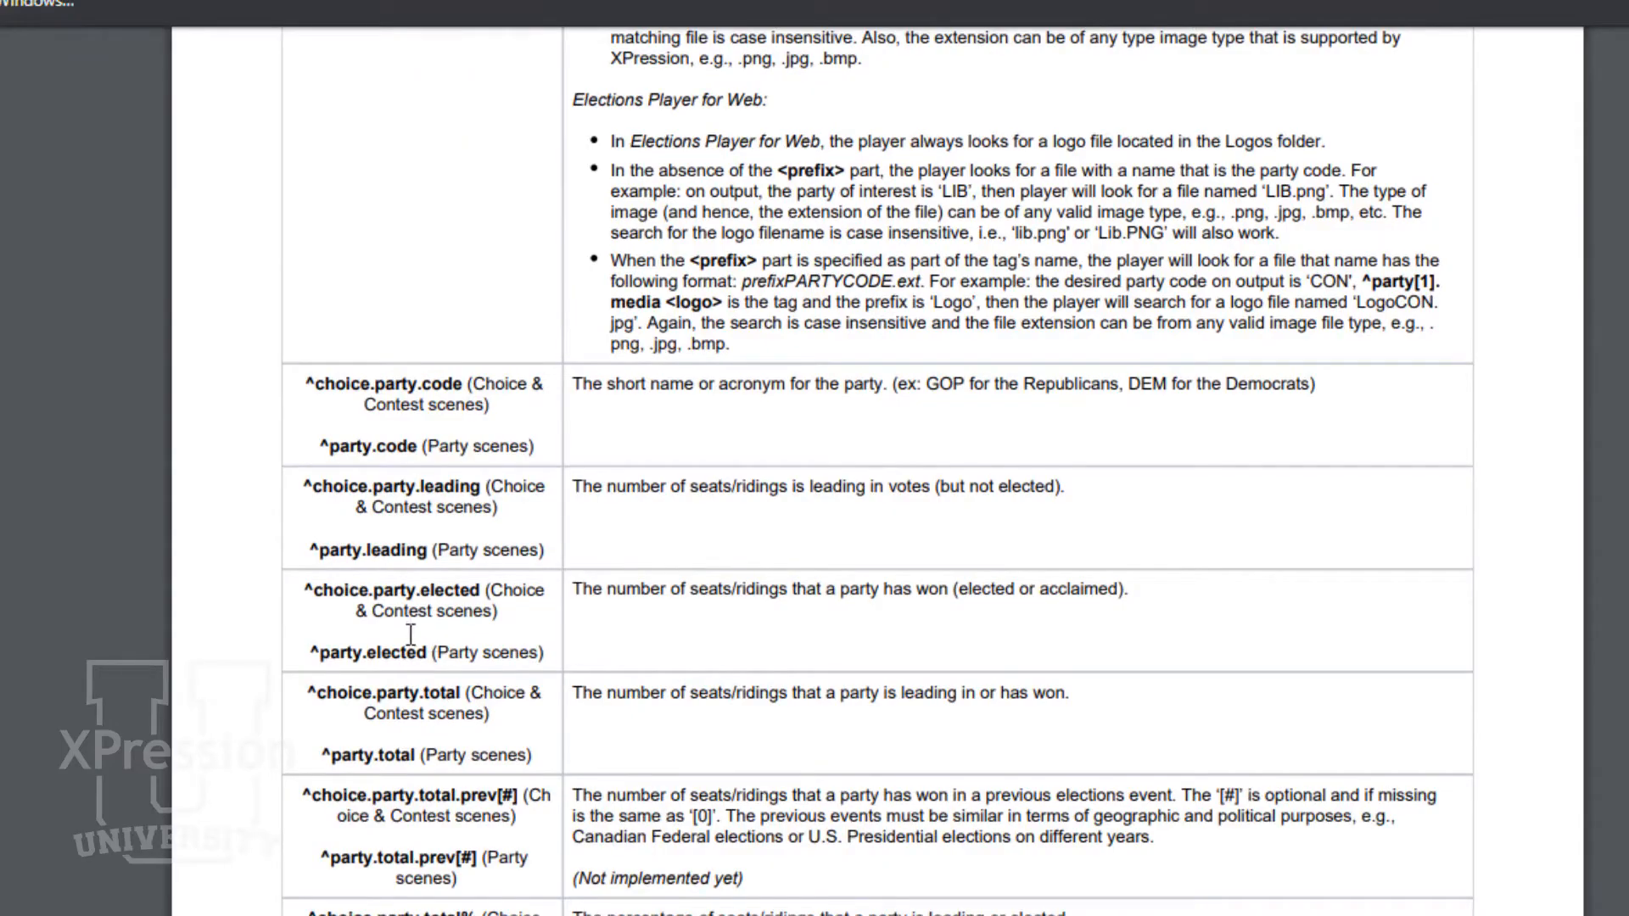
{"action": "scroll", "coordinate": [410, 634], "scroll_direction": "down", "scroll_amount": 16}
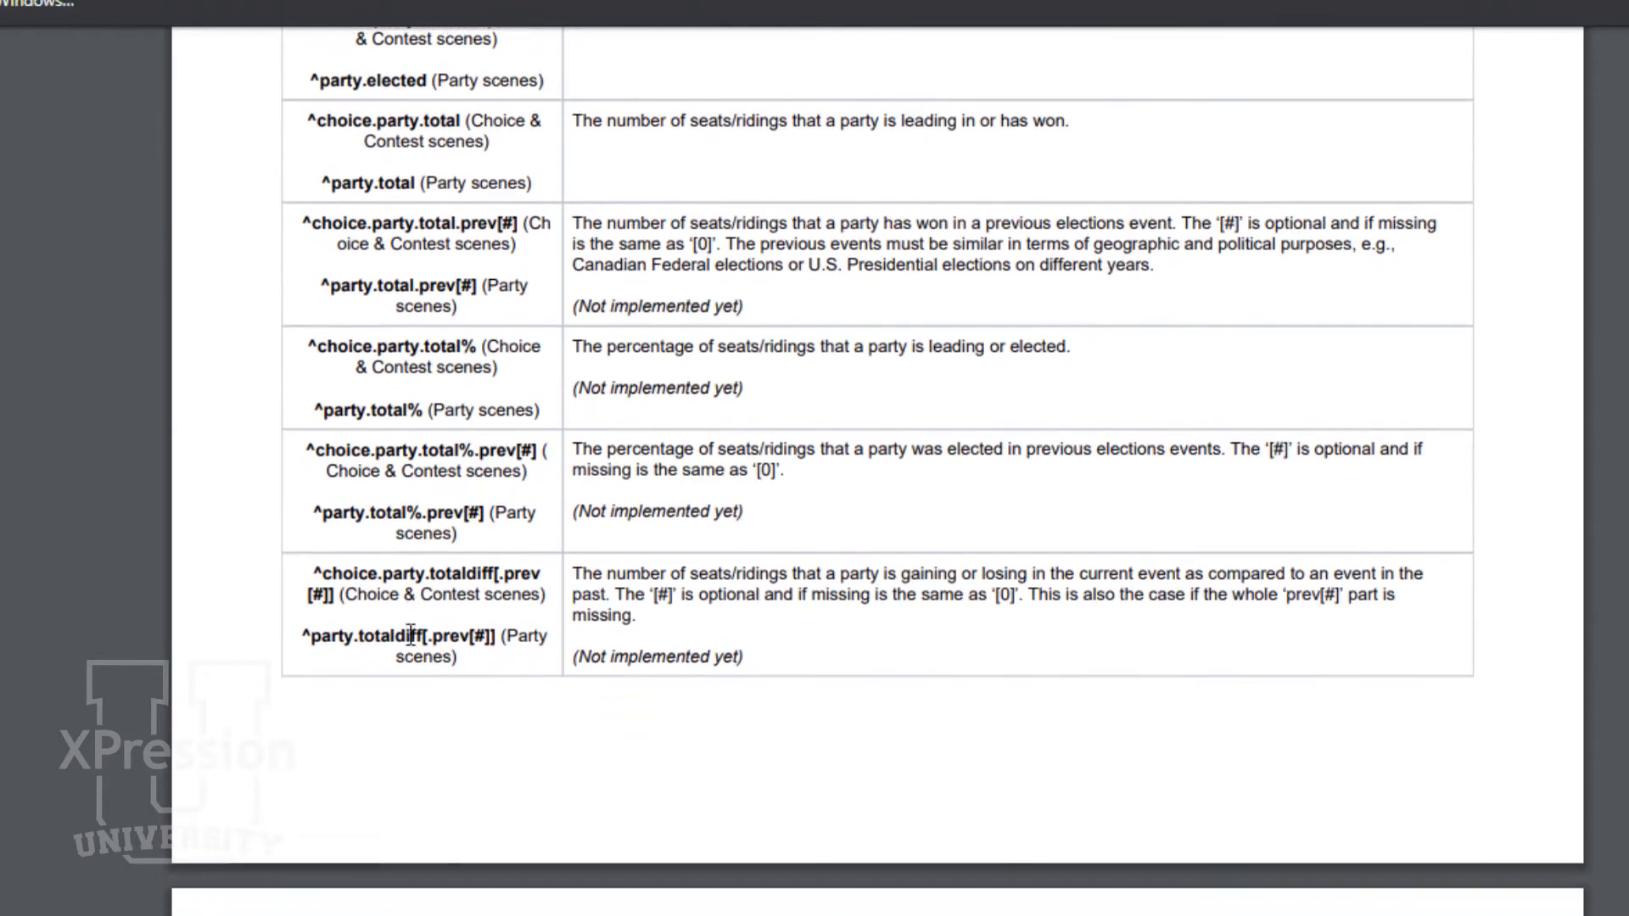
{"action": "scroll", "coordinate": [410, 635], "scroll_direction": "down", "scroll_amount": 3}
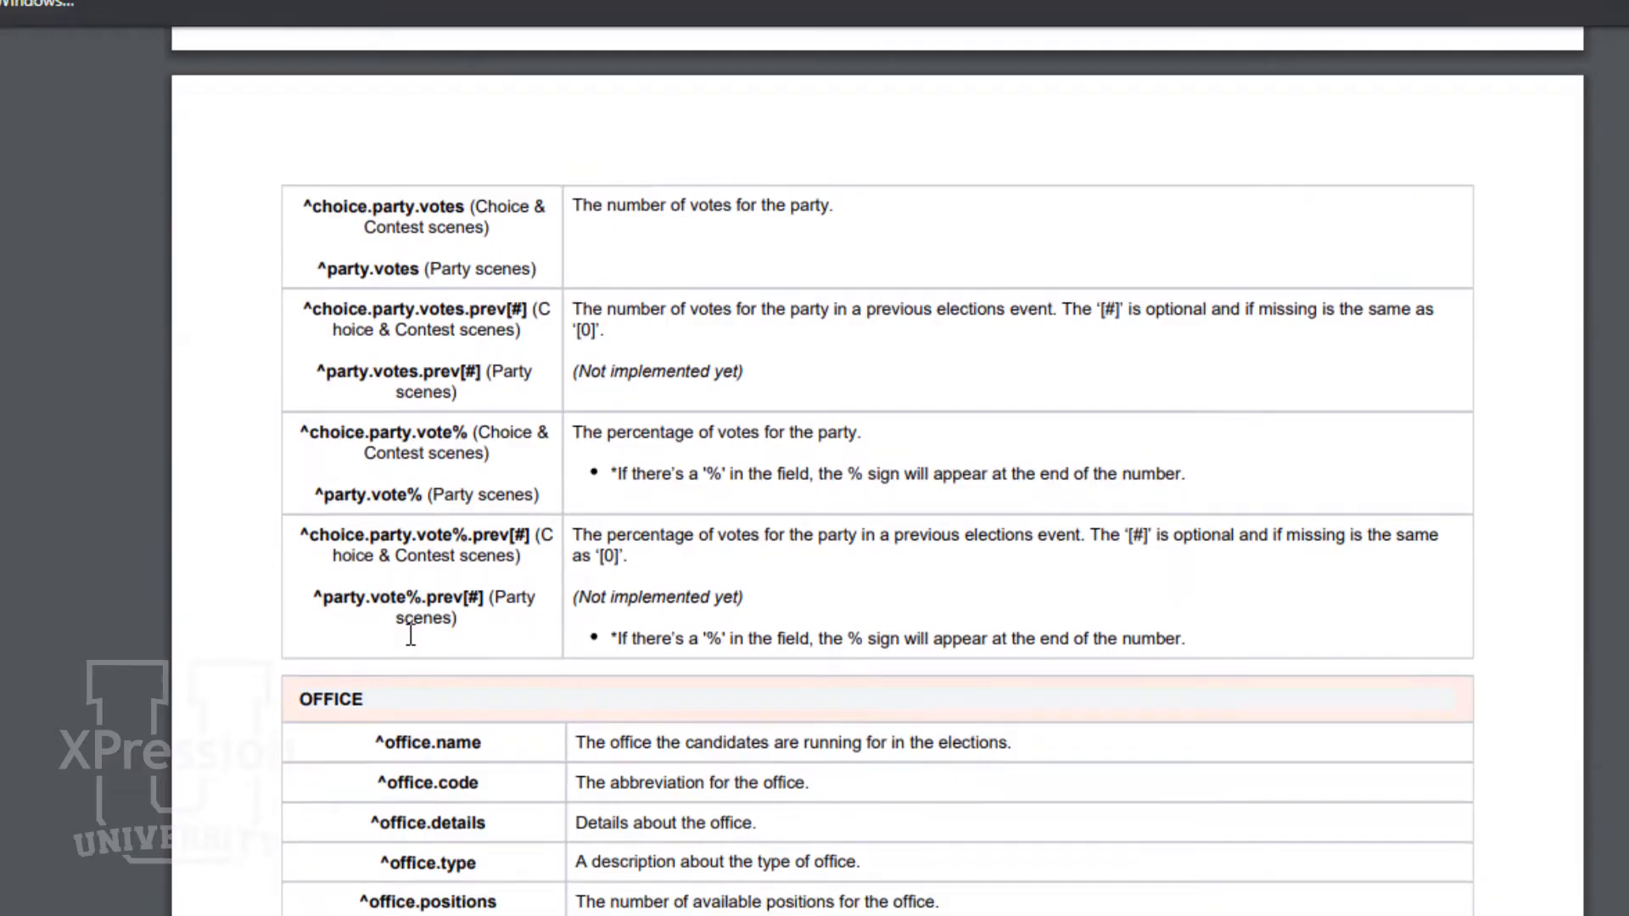
{"action": "scroll", "coordinate": [411, 635], "scroll_direction": "down", "scroll_amount": 5}
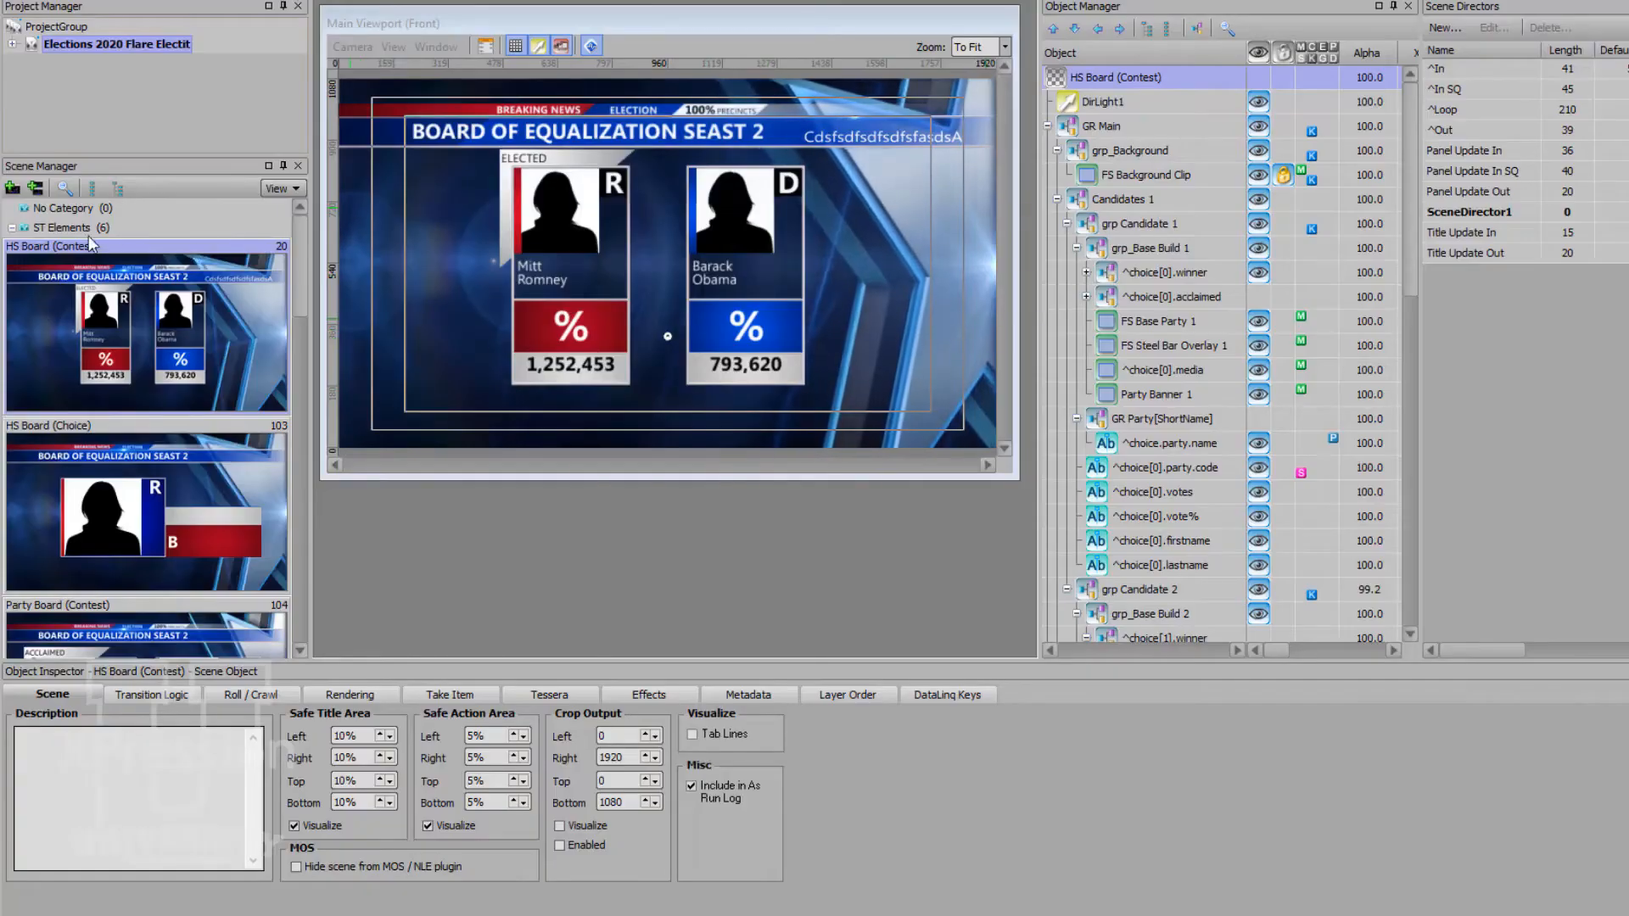
Step: Check the default Take Item framebuffer and layer for the HS Board (Contest) and Ticker (Contest) scenes
{"action": "left_click", "coordinate": [177, 695]}
{"action": "left_click", "coordinate": [446, 694]}
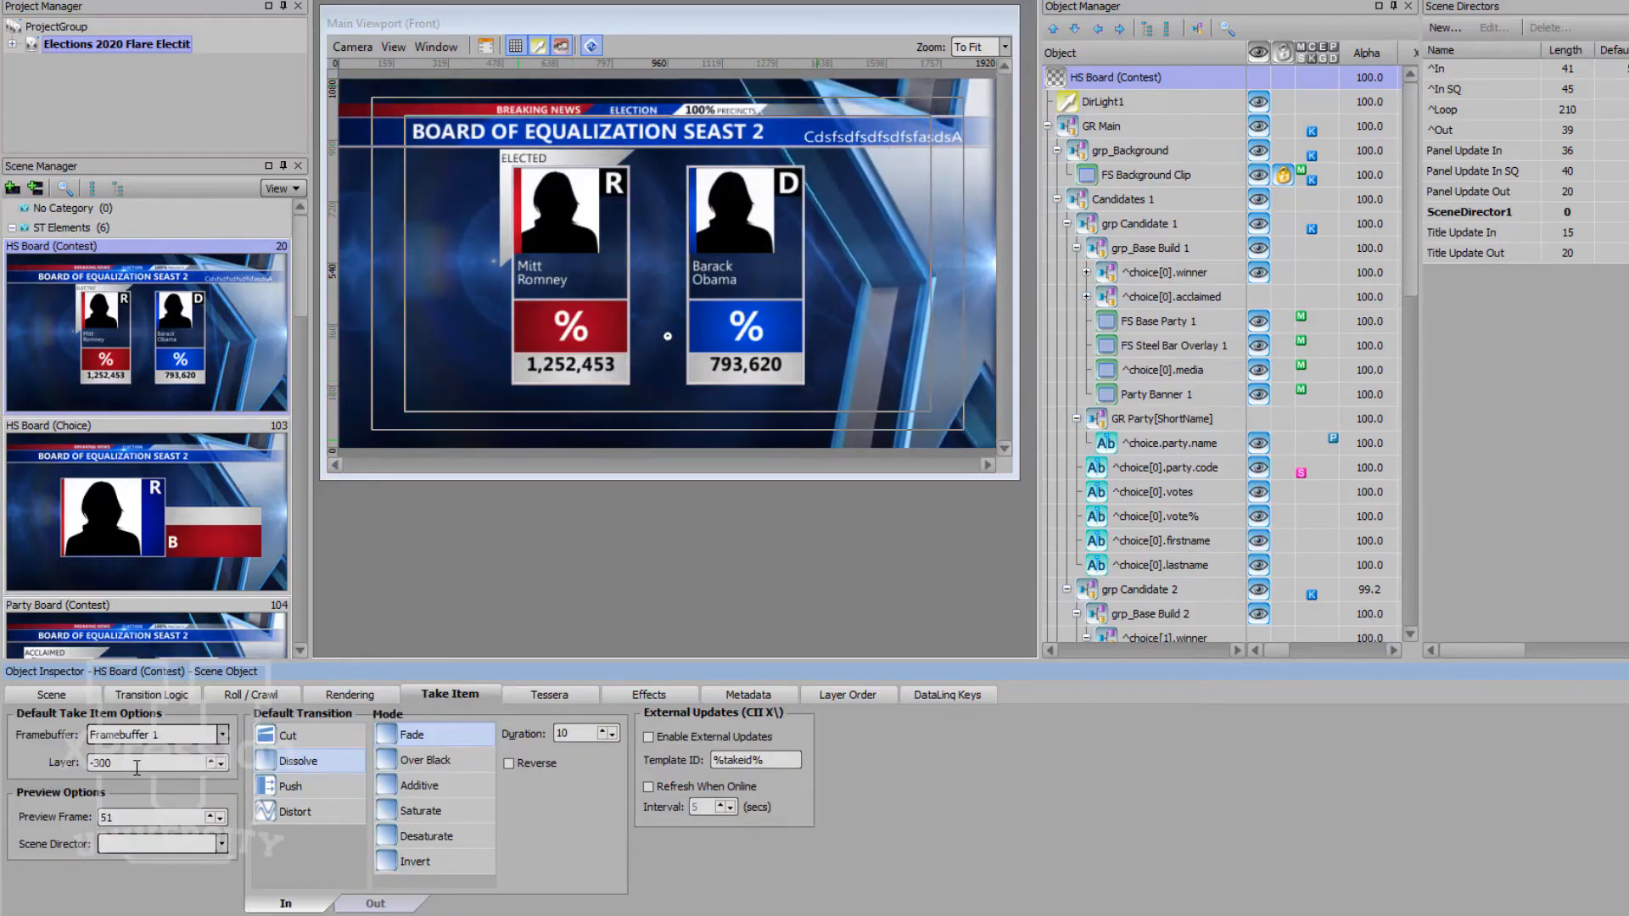
{"action": "left_click", "coordinate": [63, 759]}
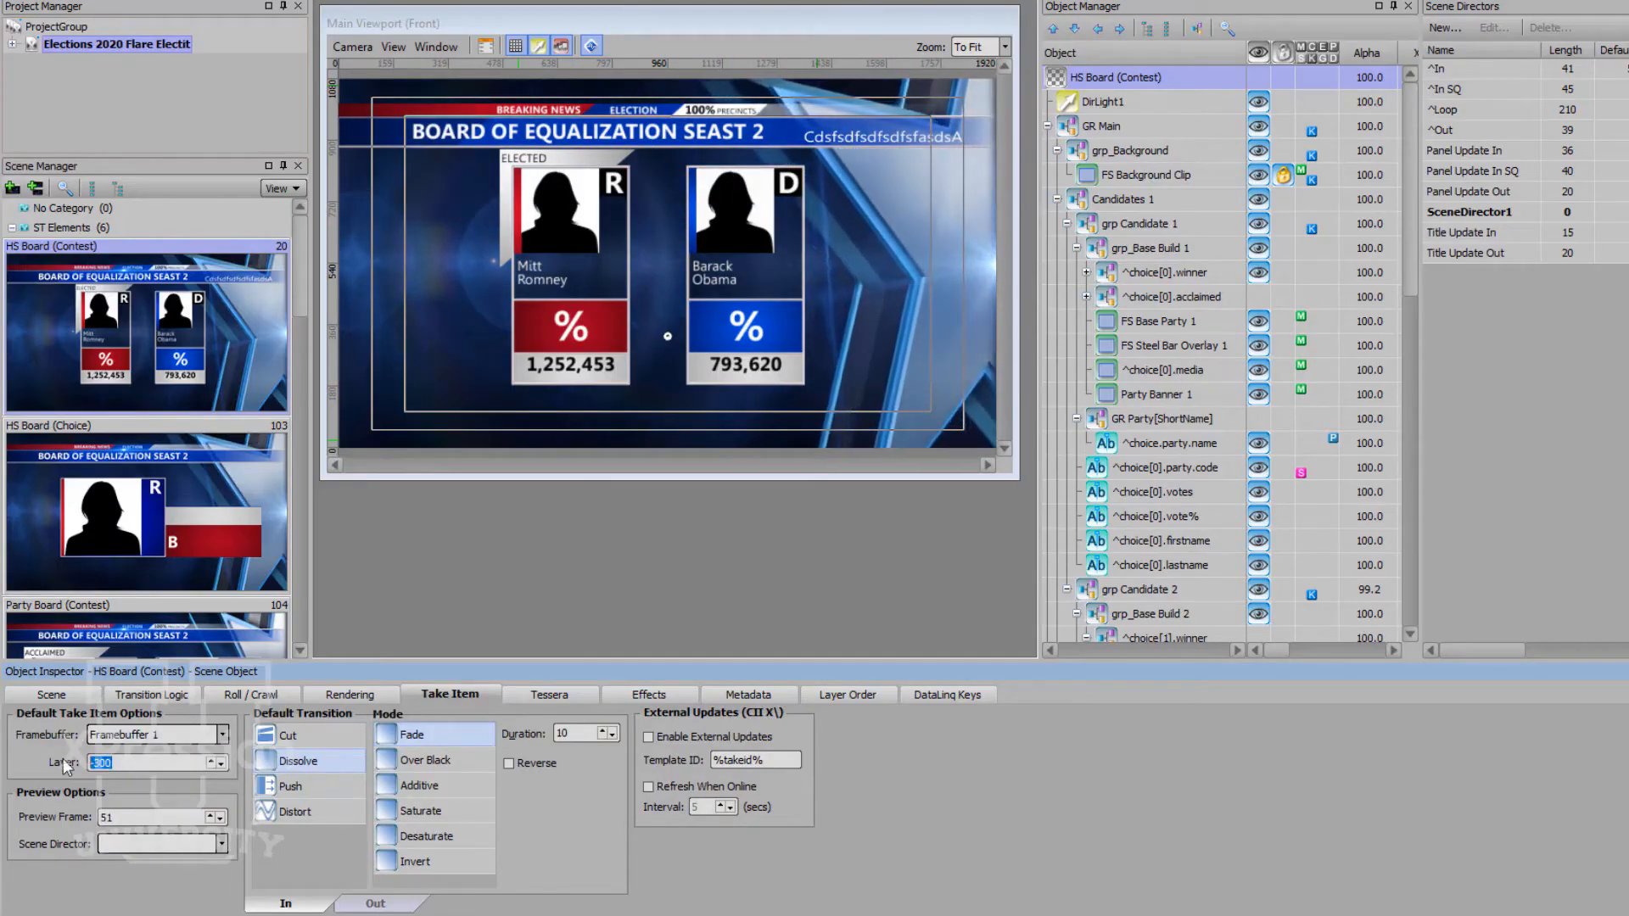
{"action": "left_click_drag", "start_coordinate": [302, 289], "coordinate": [298, 469]}
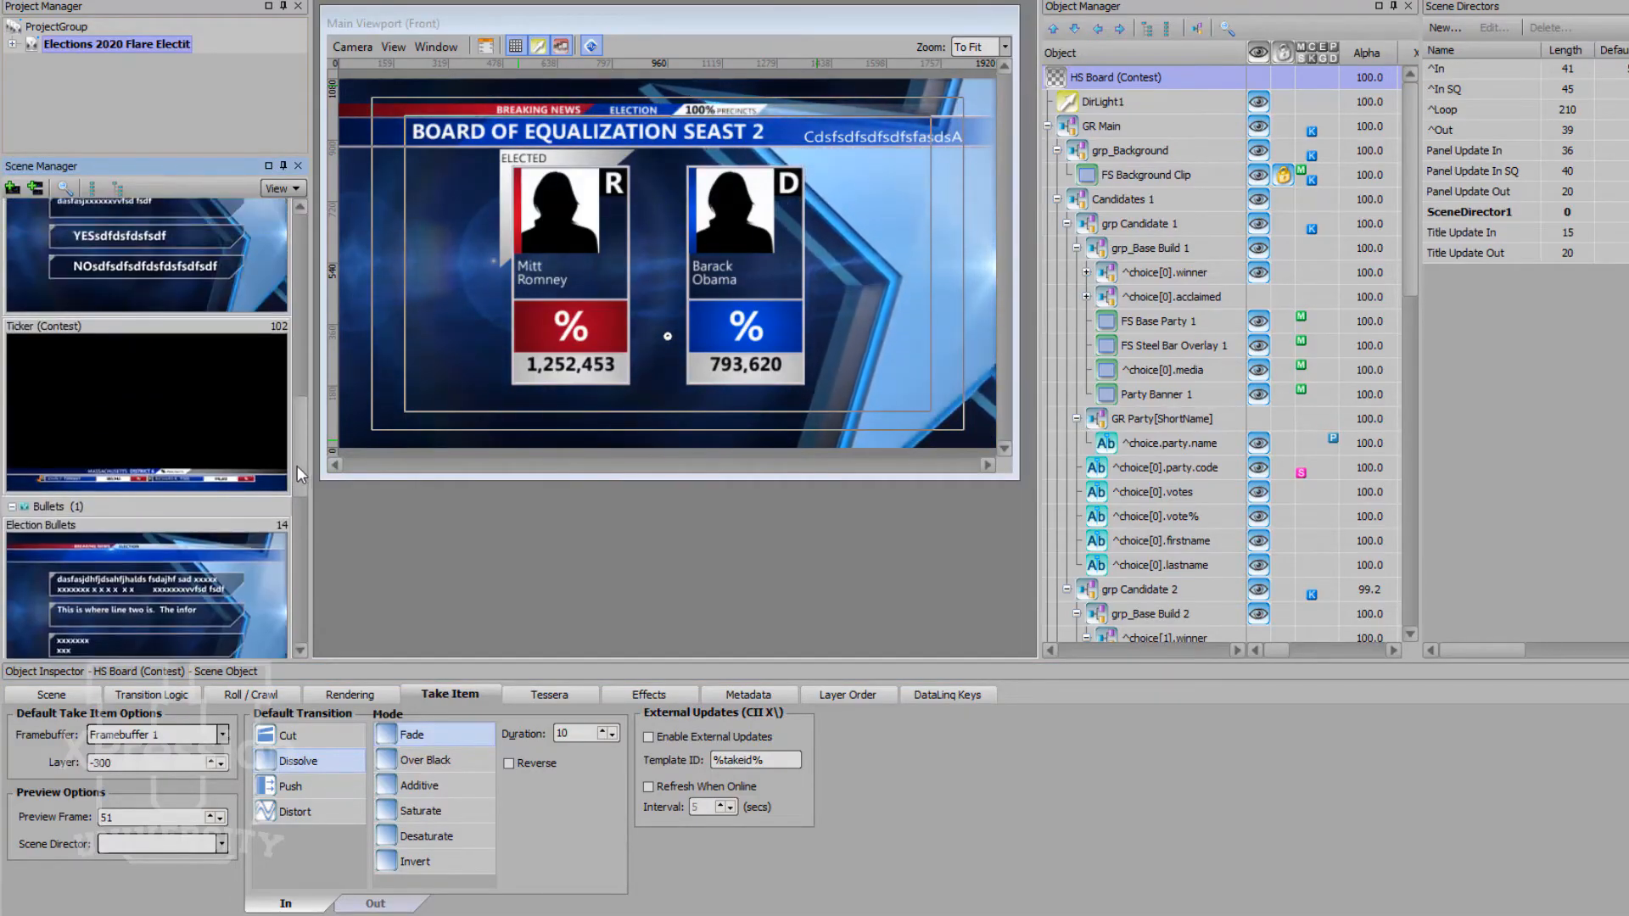
{"action": "left_click", "coordinate": [138, 392]}
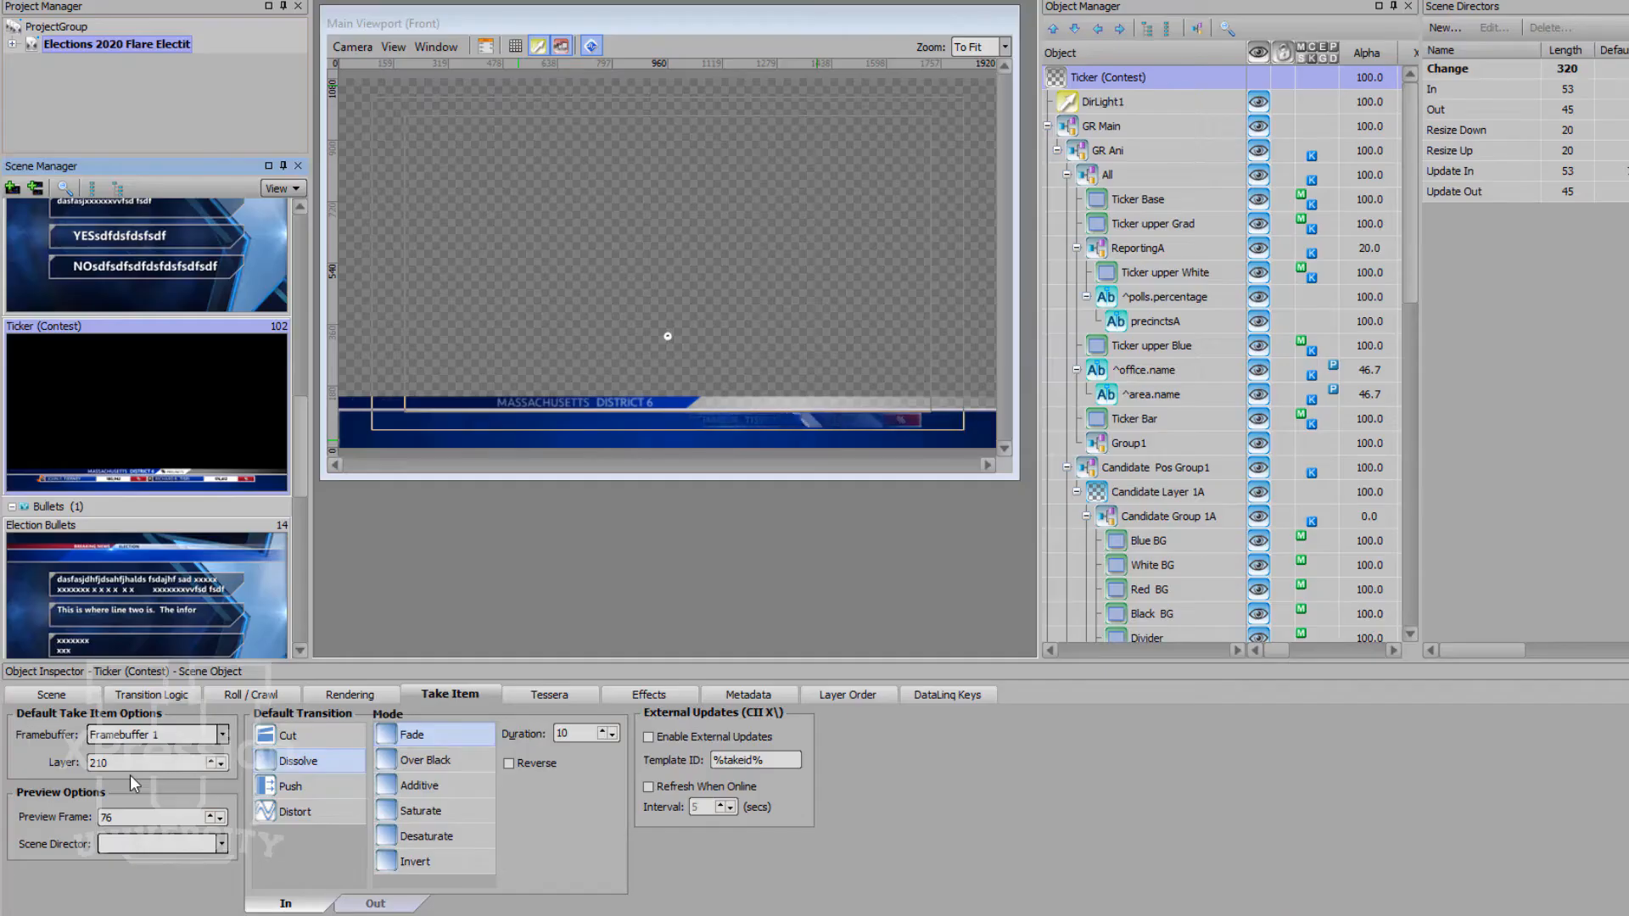
Step: Inspect the In/Out transition logic rule of the HS Board (Contest) scene
{"action": "left_click_drag", "start_coordinate": [304, 457], "coordinate": [303, 258]}
{"action": "left_click", "coordinate": [226, 319]}
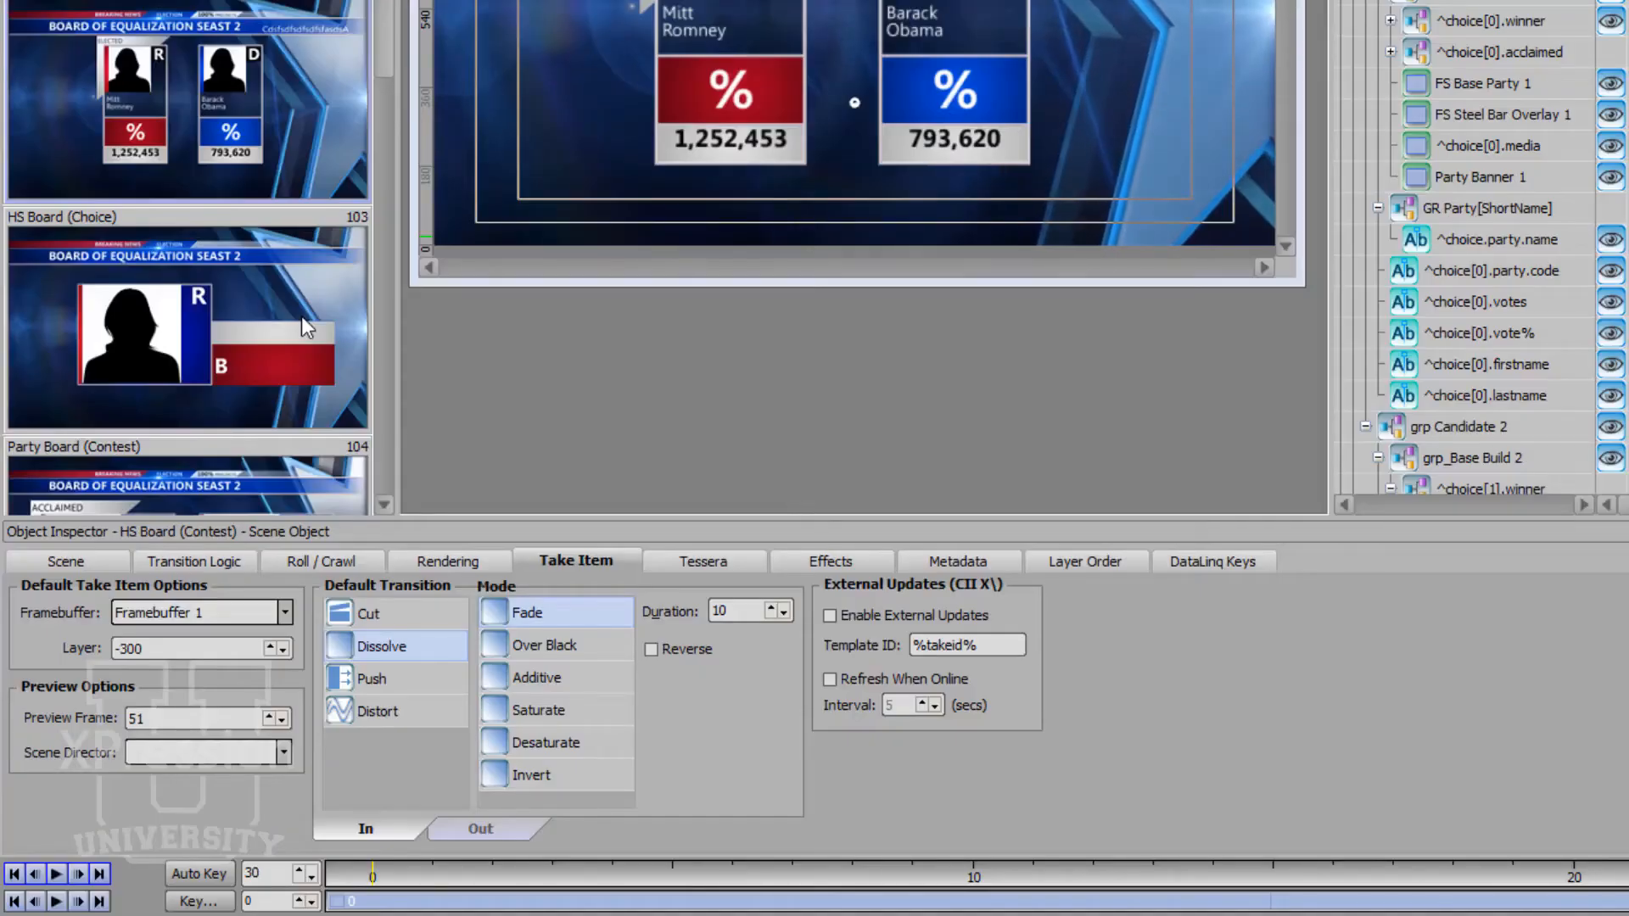
{"action": "left_click", "coordinate": [227, 564]}
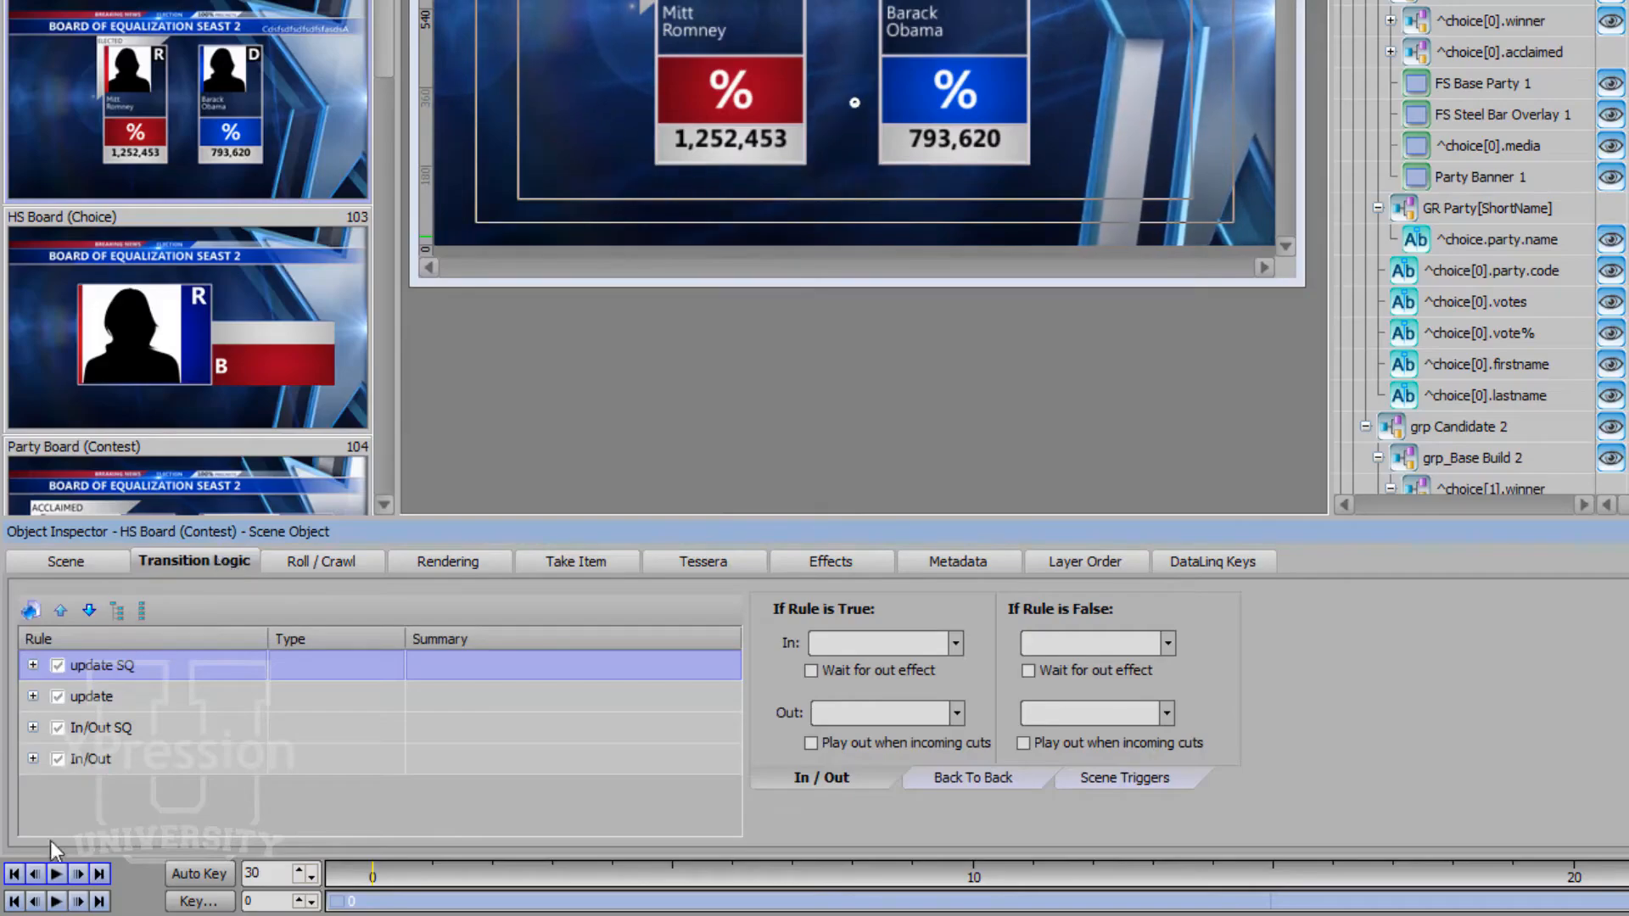
{"action": "left_click", "coordinate": [99, 766]}
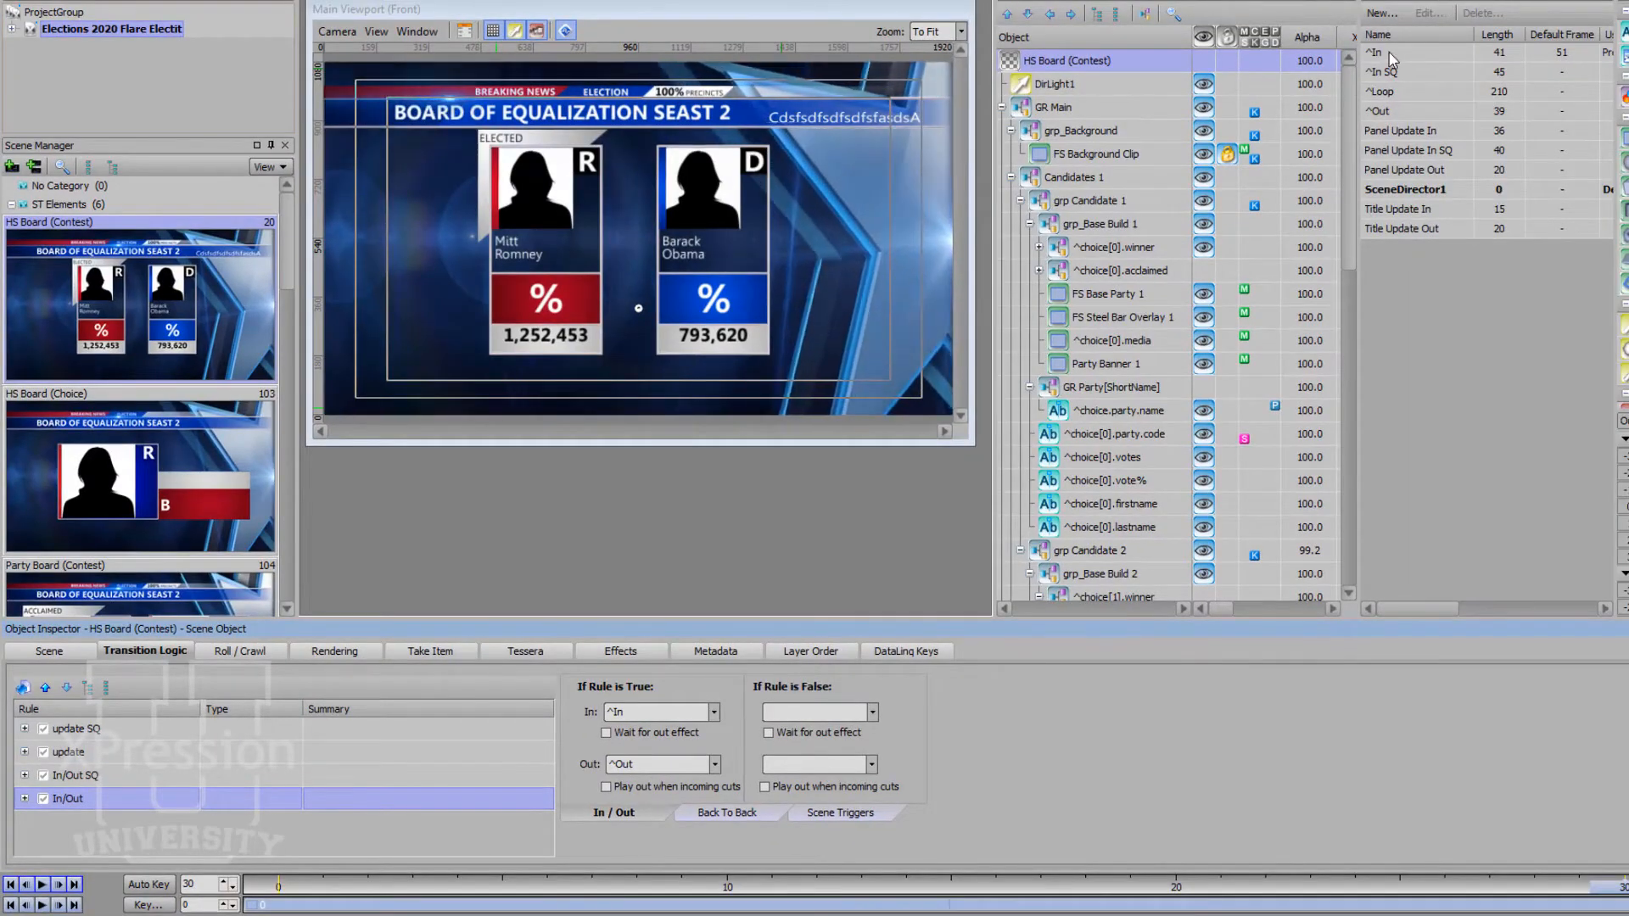
Step: Open the ^In scene director of HS Board (Contest), examine its animation timeline and close it
{"action": "double_click", "coordinate": [1392, 53]}
{"action": "left_click_drag", "start_coordinate": [679, 287], "coordinate": [1352, 607]}
{"action": "left_click", "coordinate": [1047, 597]}
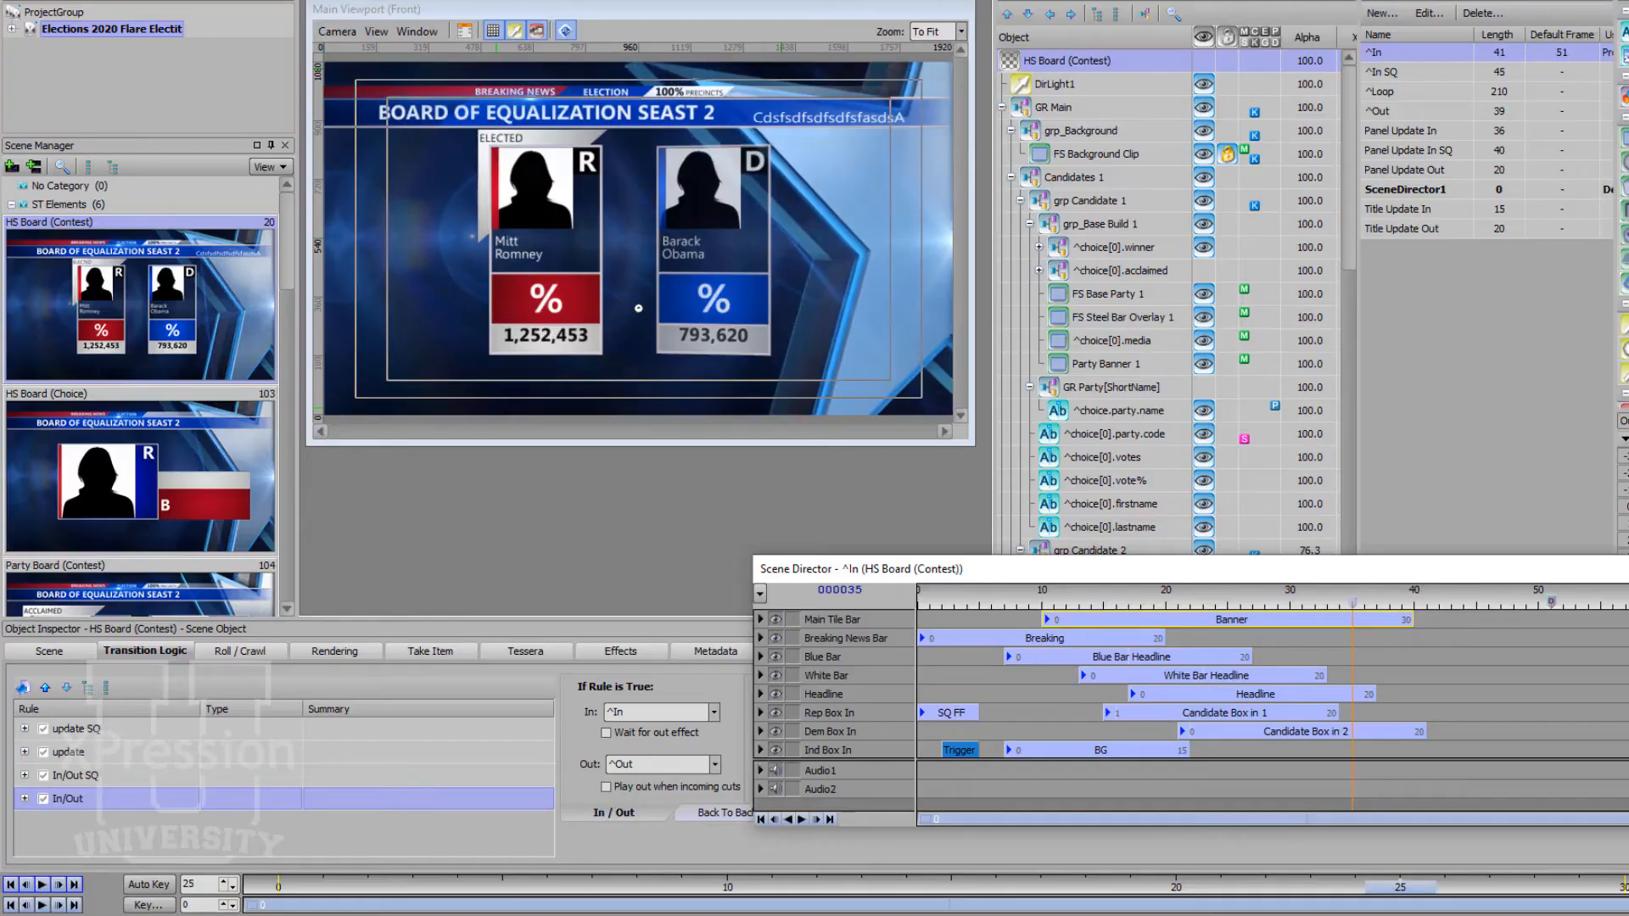
{"action": "left_click", "coordinate": [1628, 569]}
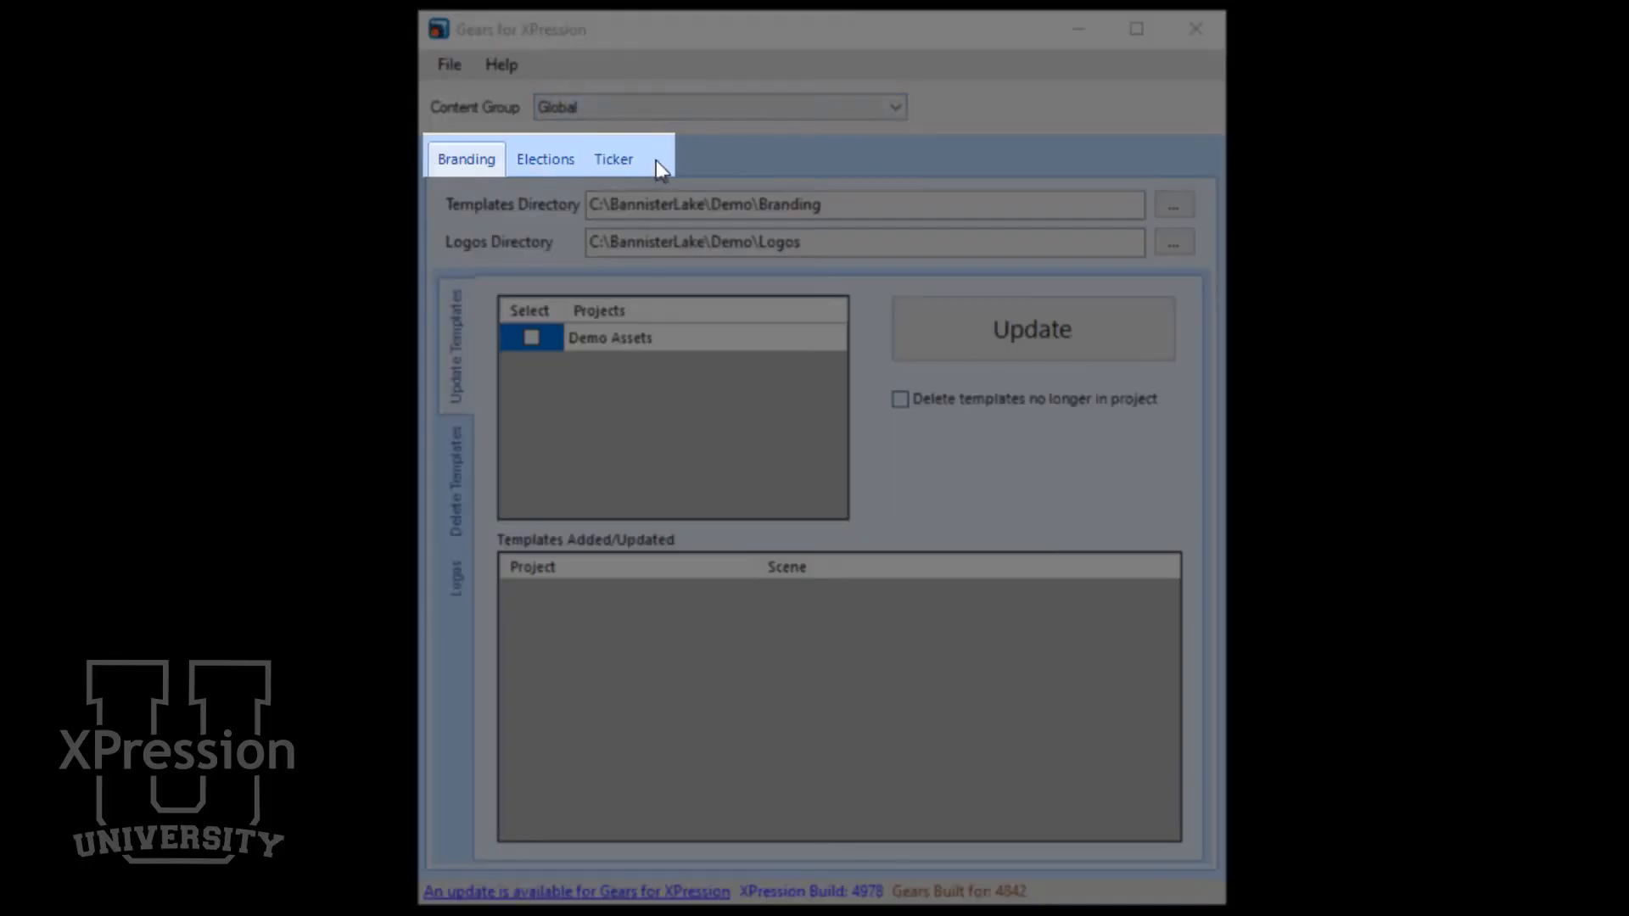
Step: Switch to Gears for XPression and update the Elections scenes from the Elections 2020 Flare project
{"action": "left_click", "coordinate": [545, 158]}
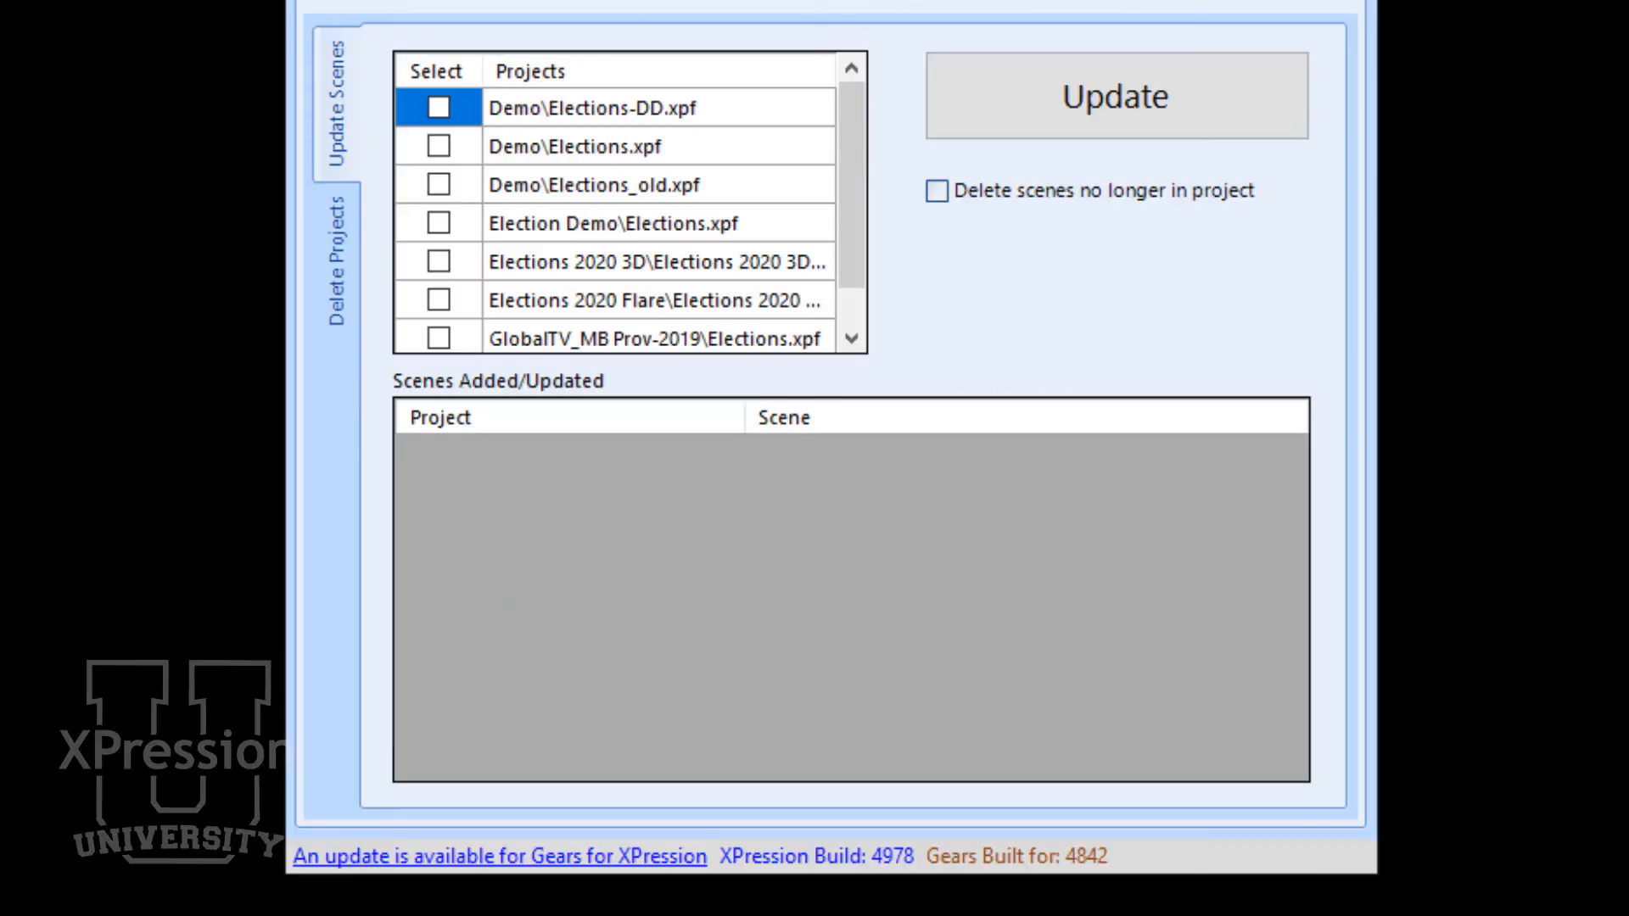
{"action": "left_click_drag", "start_coordinate": [860, 167], "coordinate": [851, 221]}
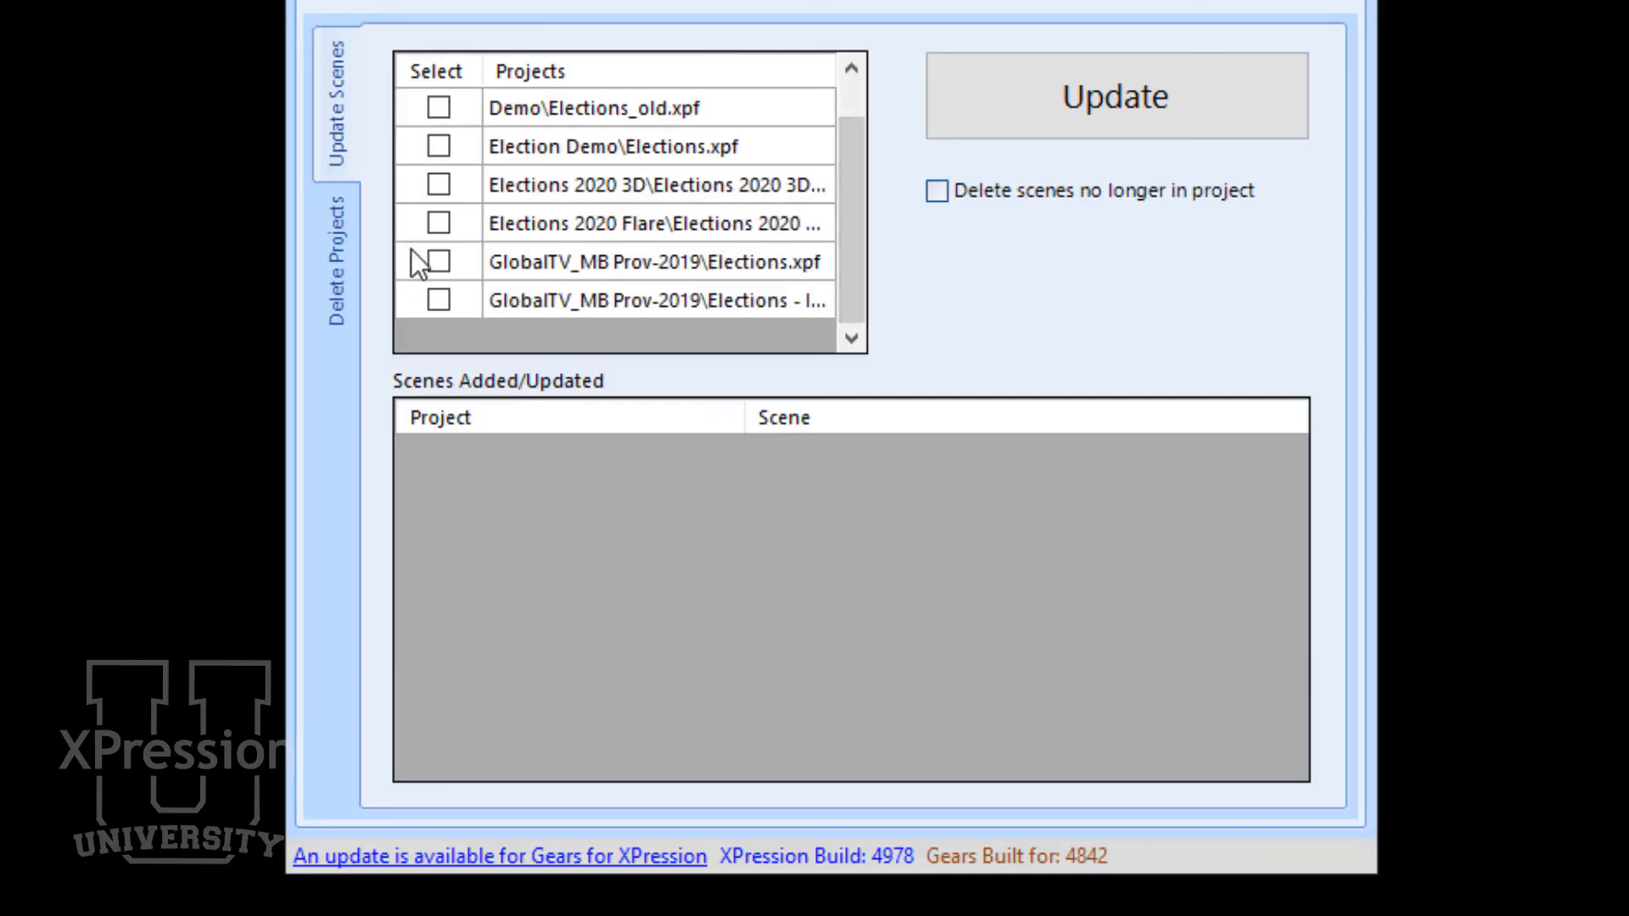
{"action": "left_click", "coordinate": [439, 223]}
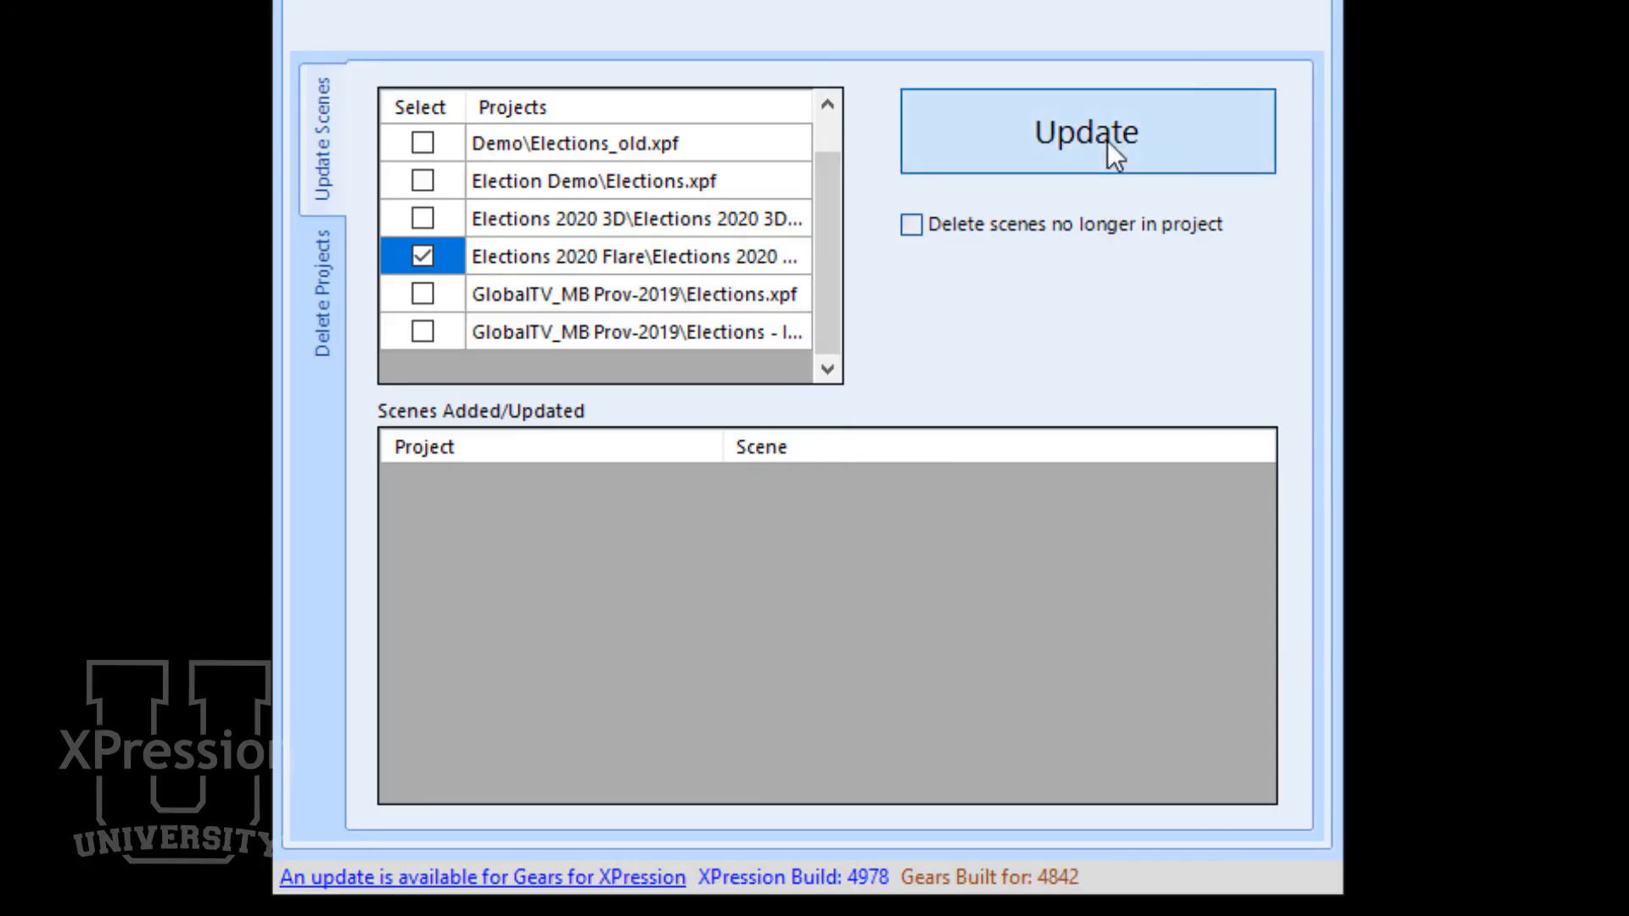
{"action": "left_click", "coordinate": [872, 288]}
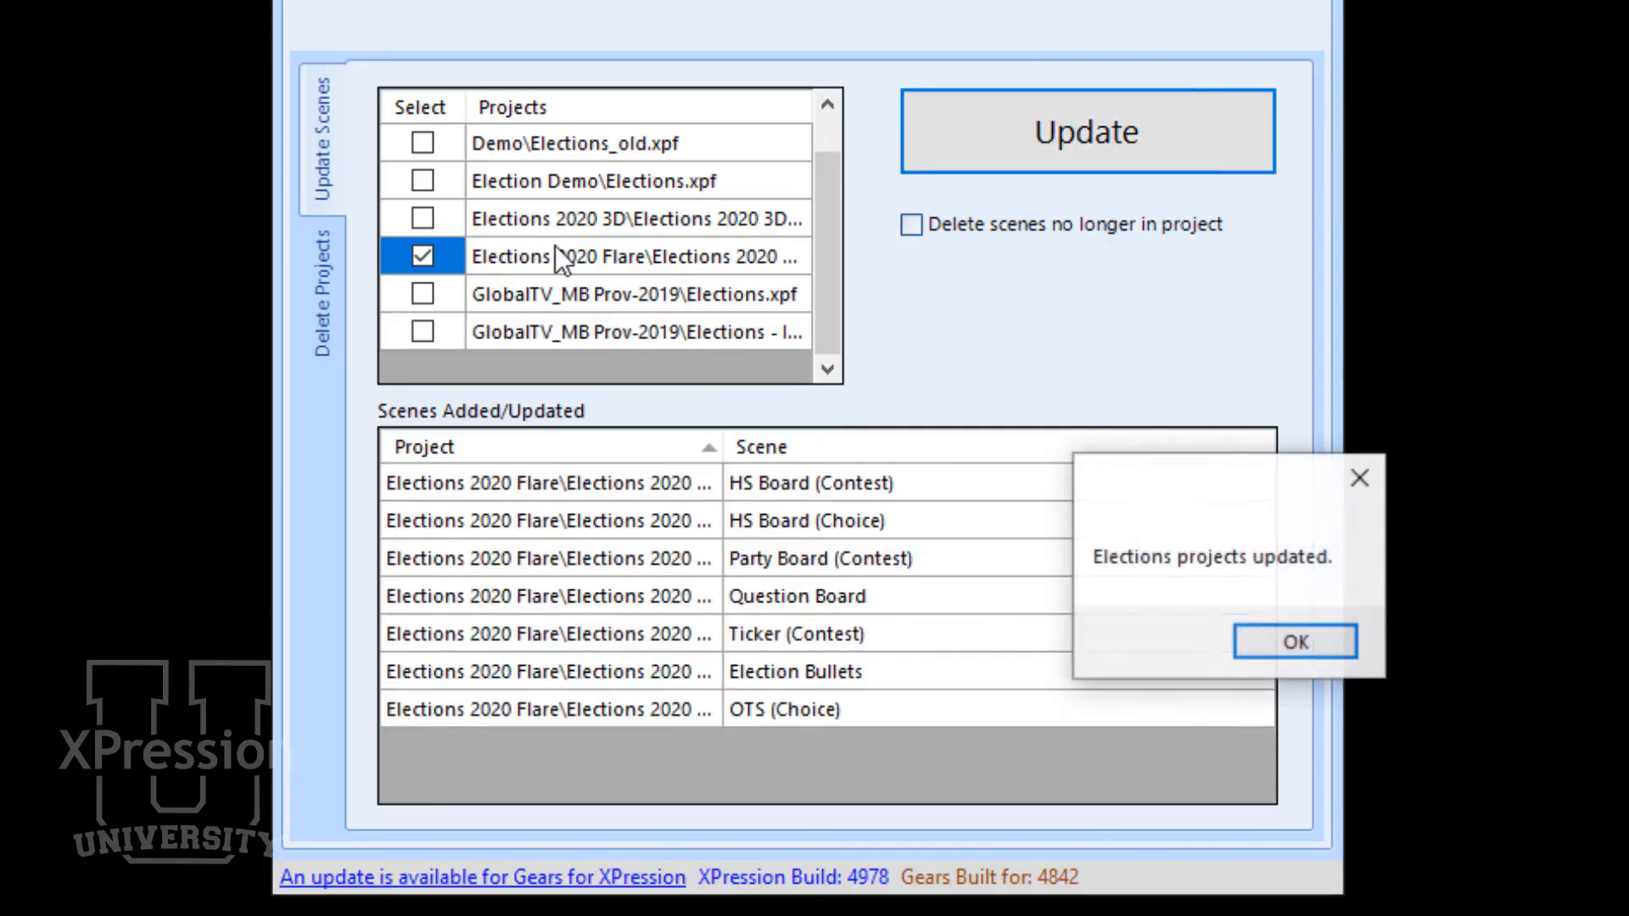
{"action": "left_click", "coordinate": [1312, 643]}
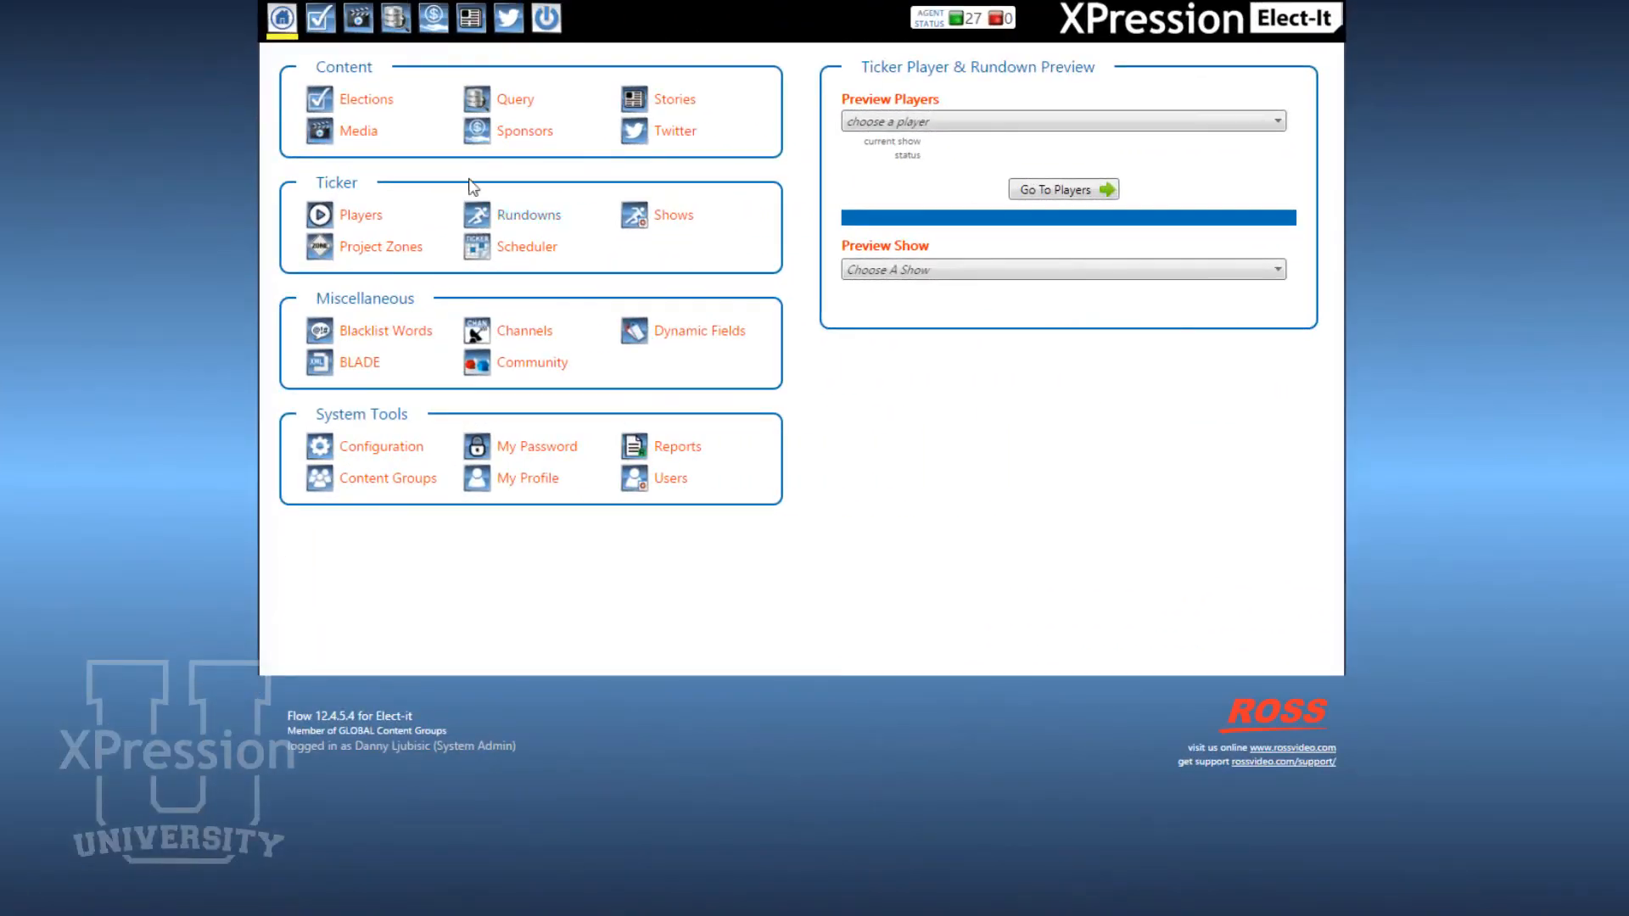
Step: Switch to the XPression Elect-It web interface and browse the Elections 2020 Flare contest scenes available in the Election Rundown Builder
{"action": "left_click", "coordinate": [380, 101]}
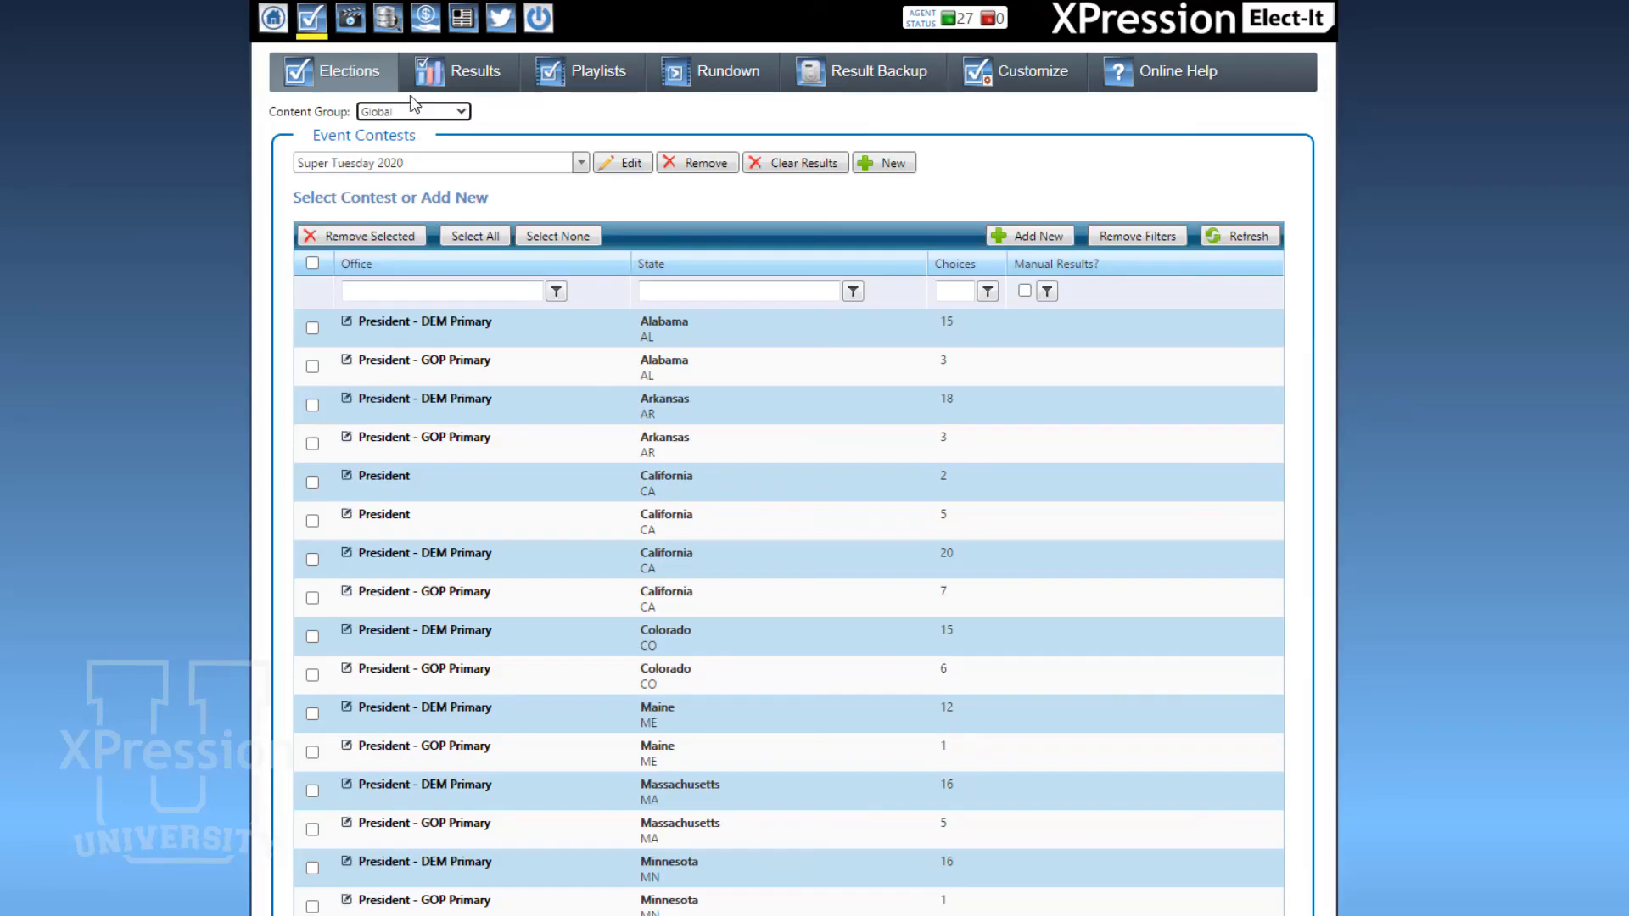
{"action": "left_click", "coordinate": [713, 74]}
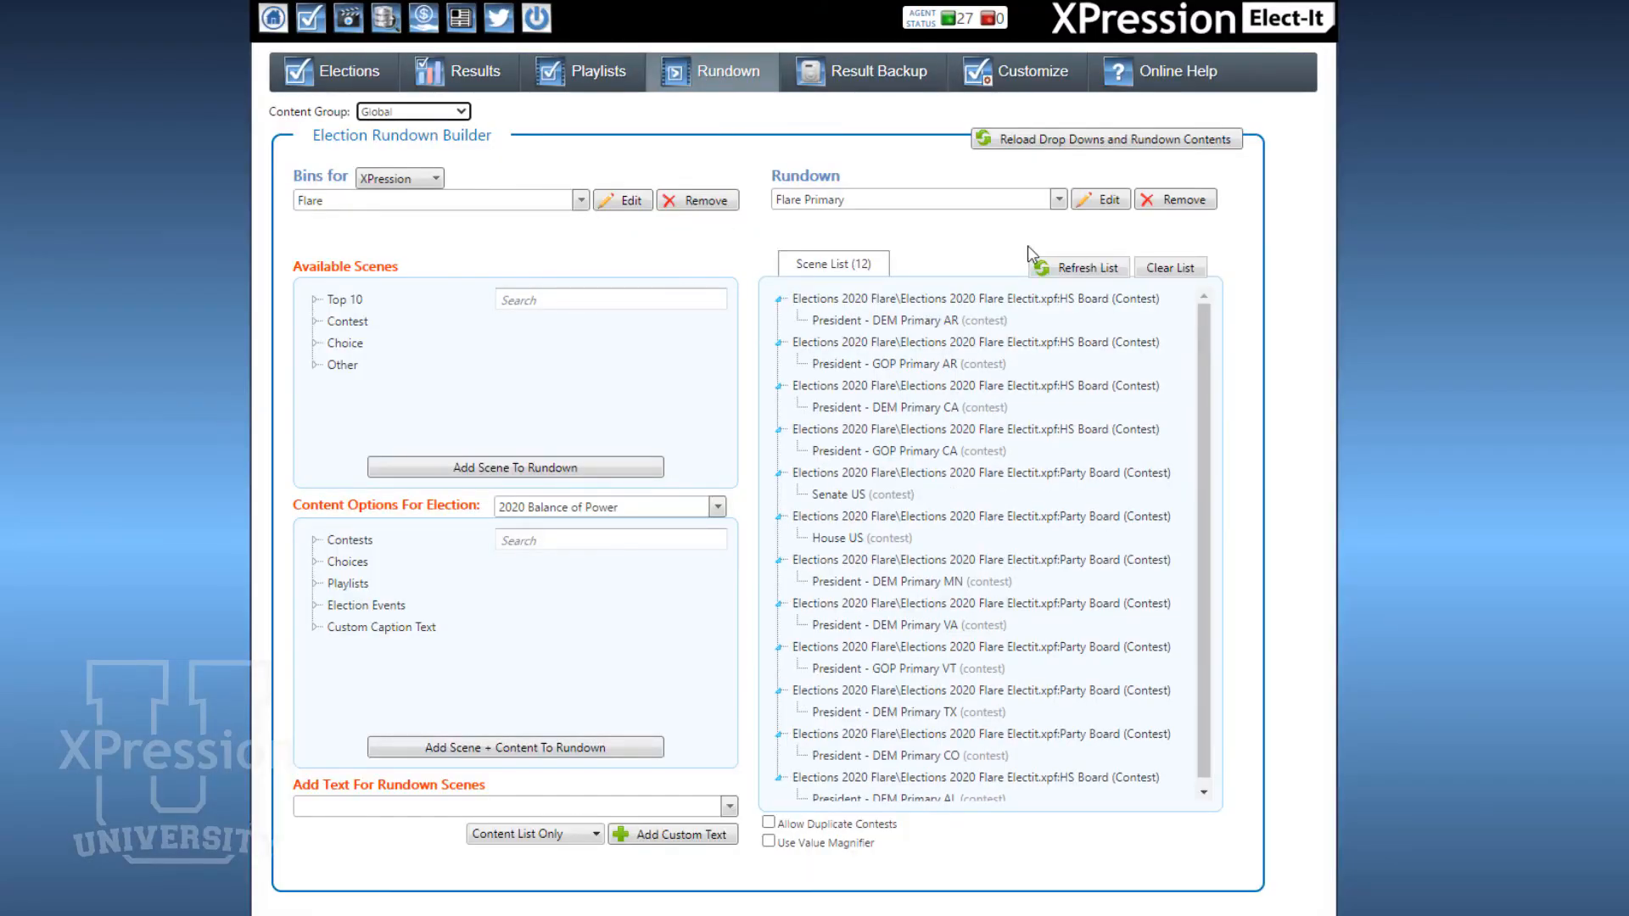
{"action": "left_click", "coordinate": [314, 321]}
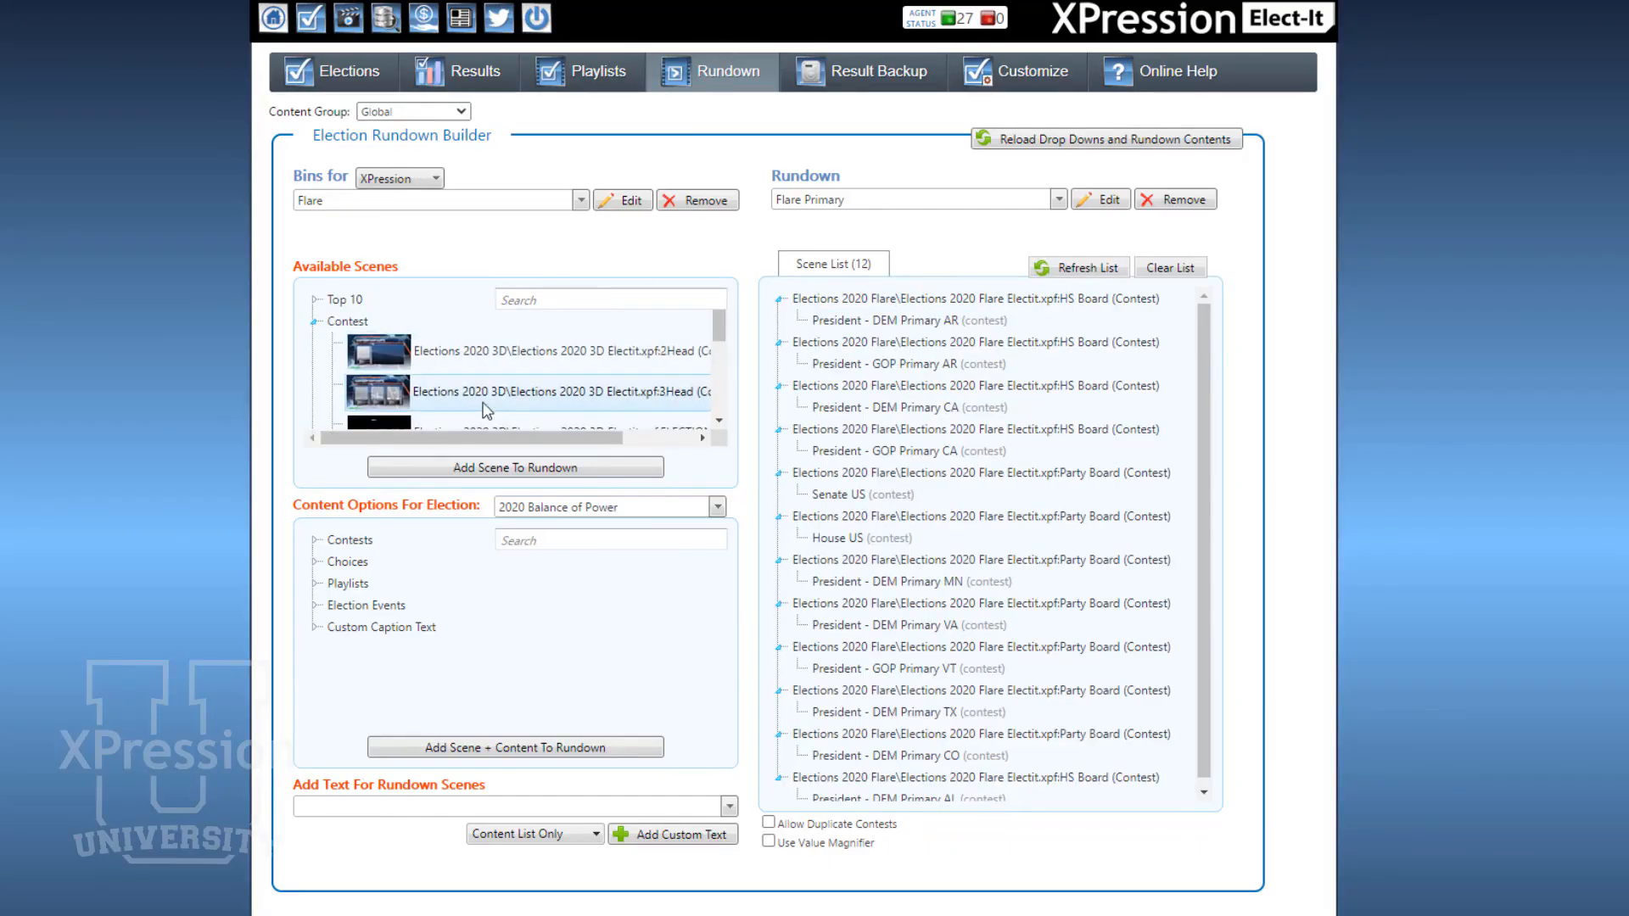
{"action": "left_click_drag", "start_coordinate": [719, 327], "coordinate": [713, 391]}
{"action": "left_click", "coordinate": [434, 371]}
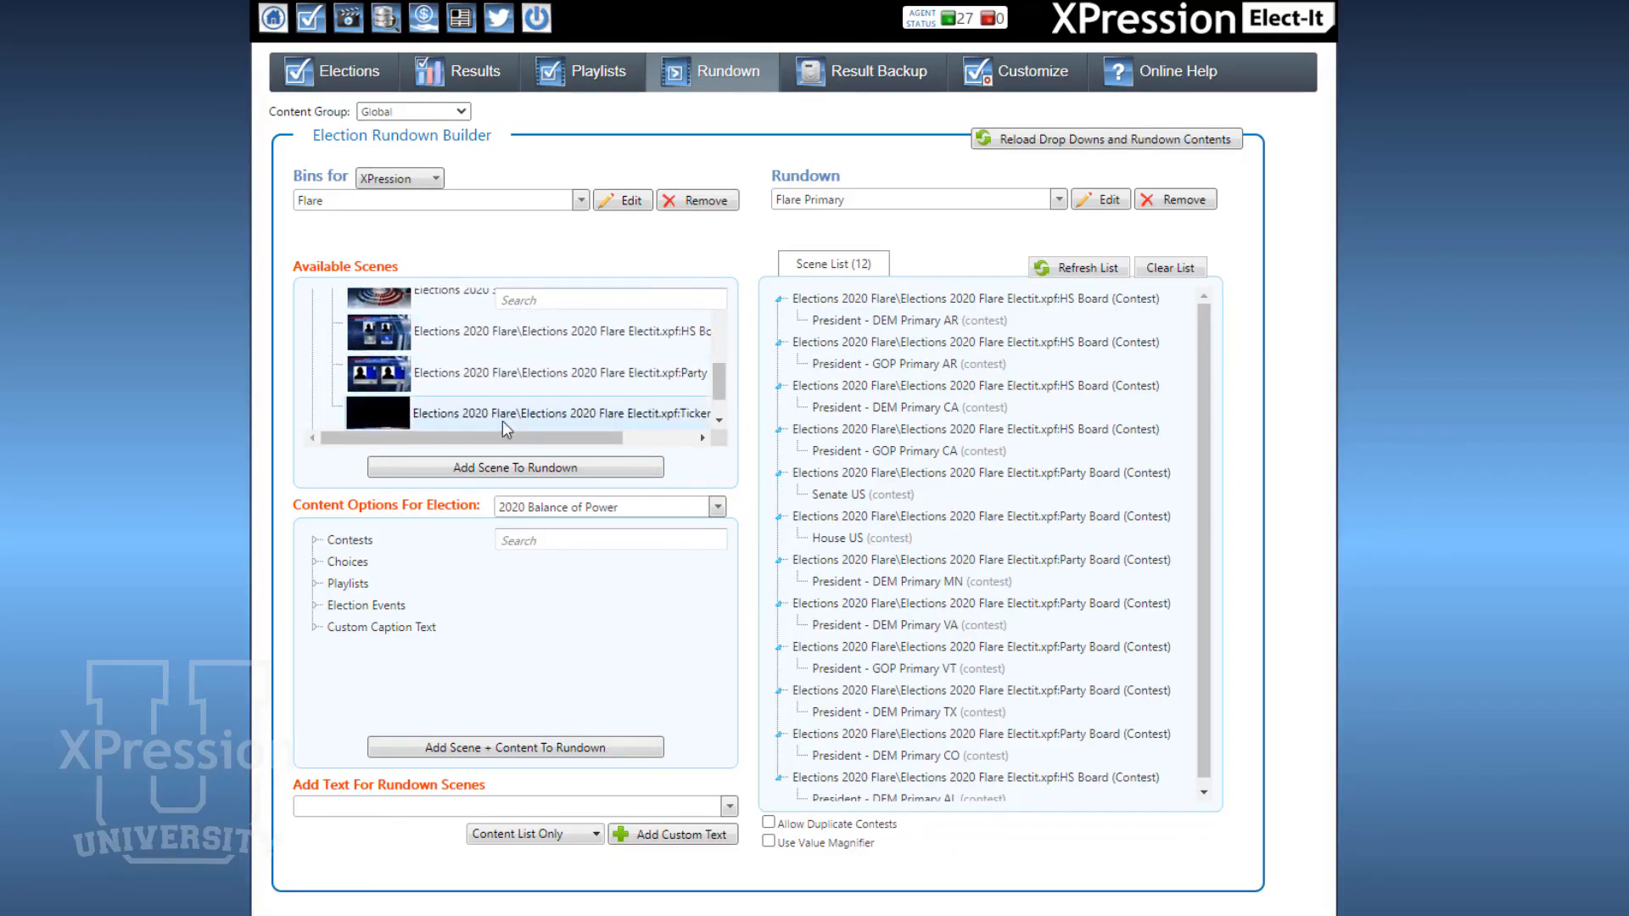
{"action": "left_click_drag", "start_coordinate": [718, 383], "coordinate": [716, 400]}
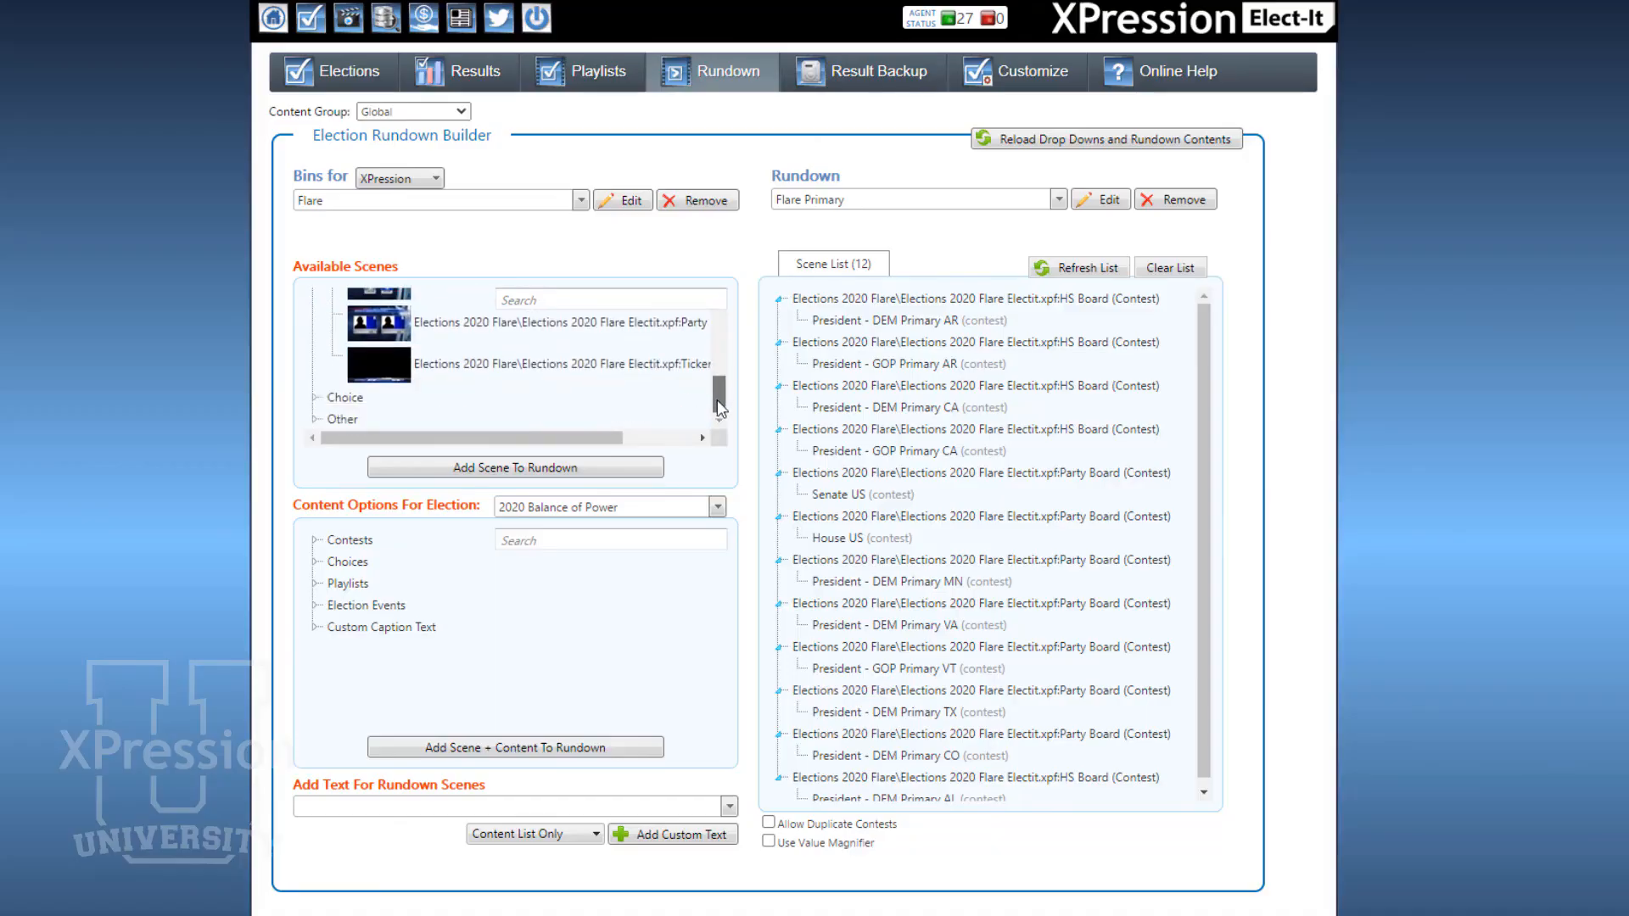